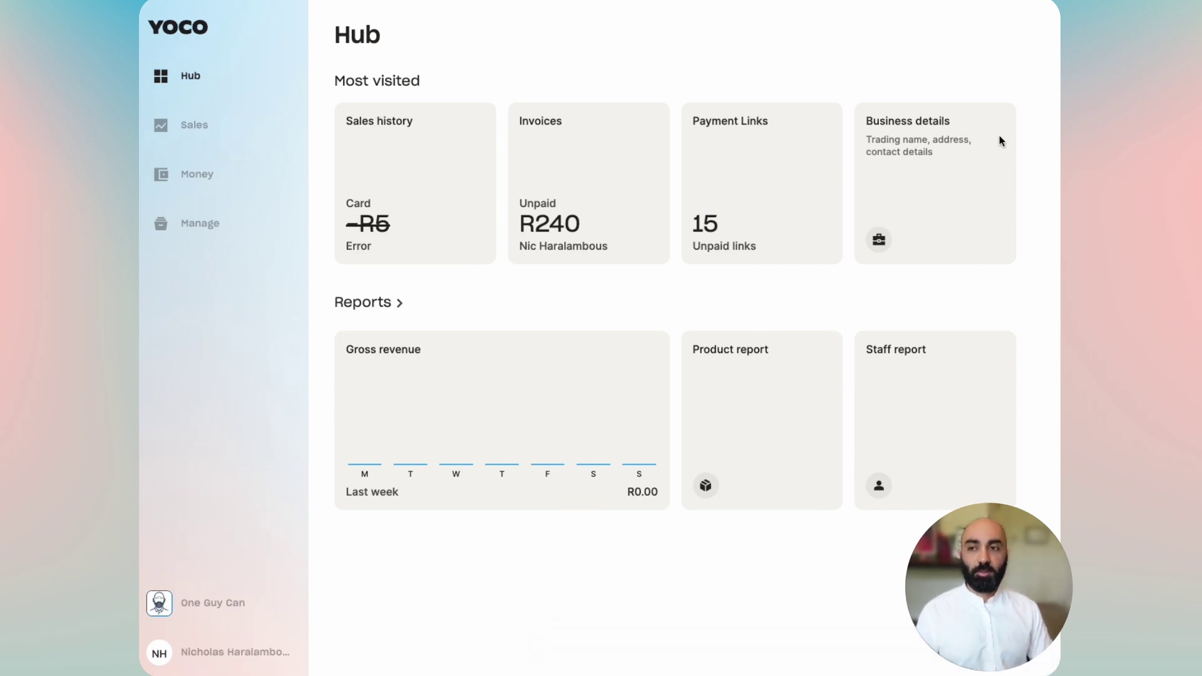
left_click(206, 604)
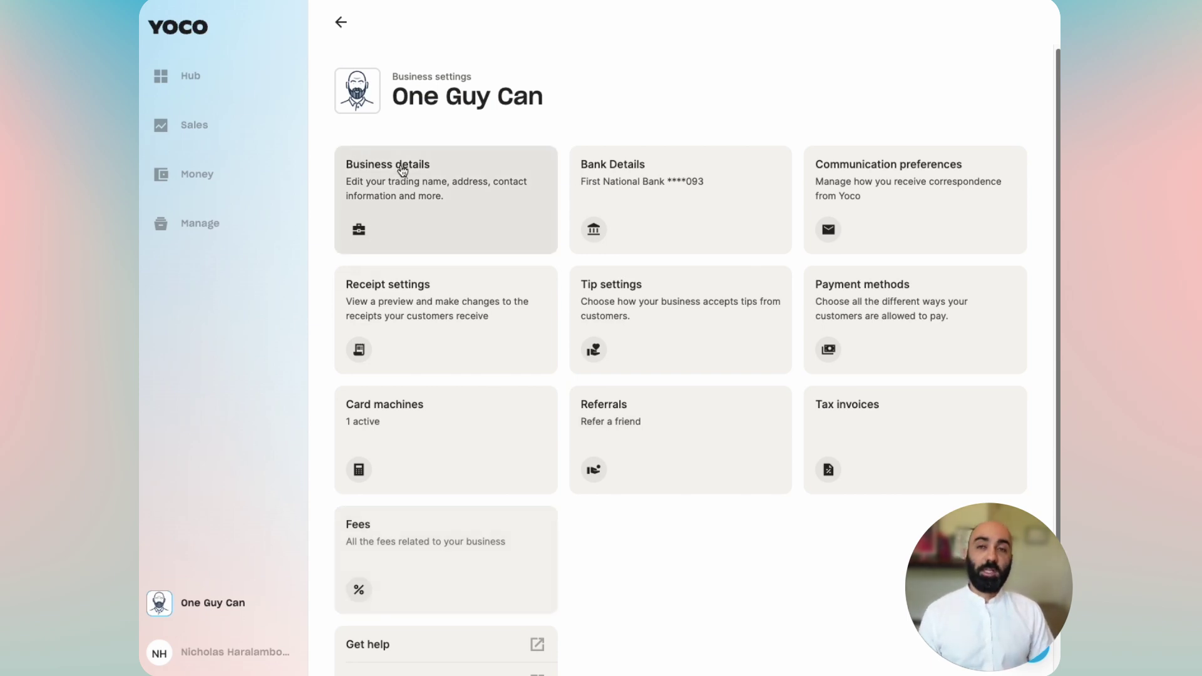
left_click(422, 178)
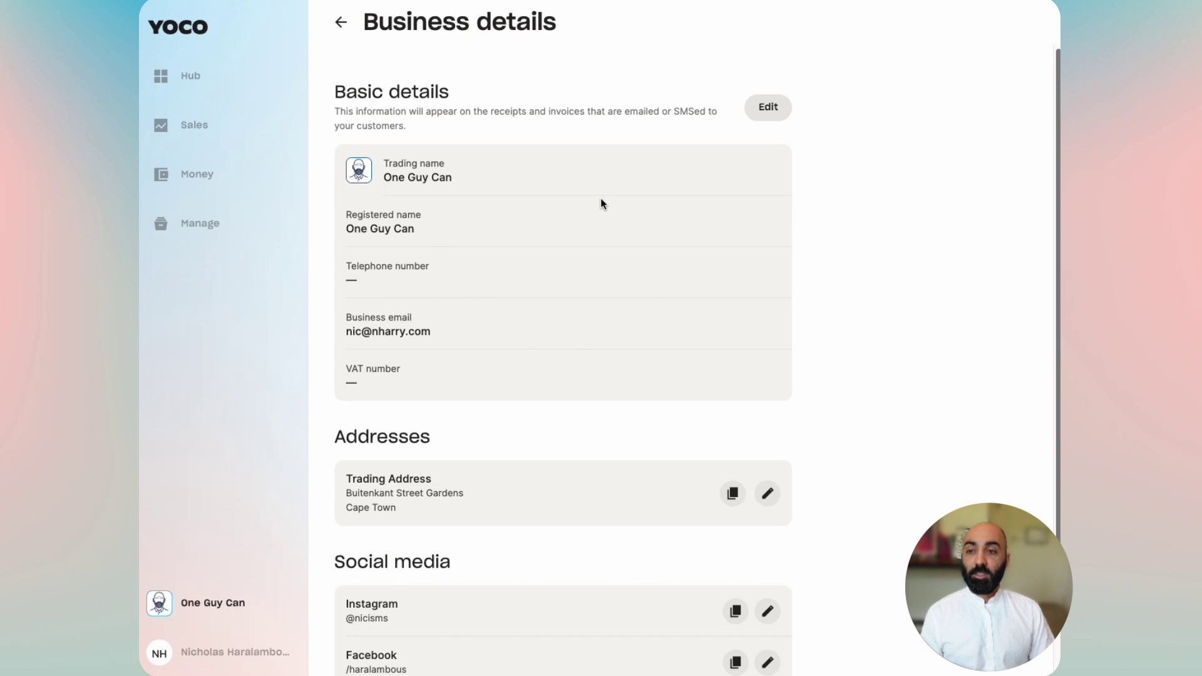
scroll(626, 202, "down", 2)
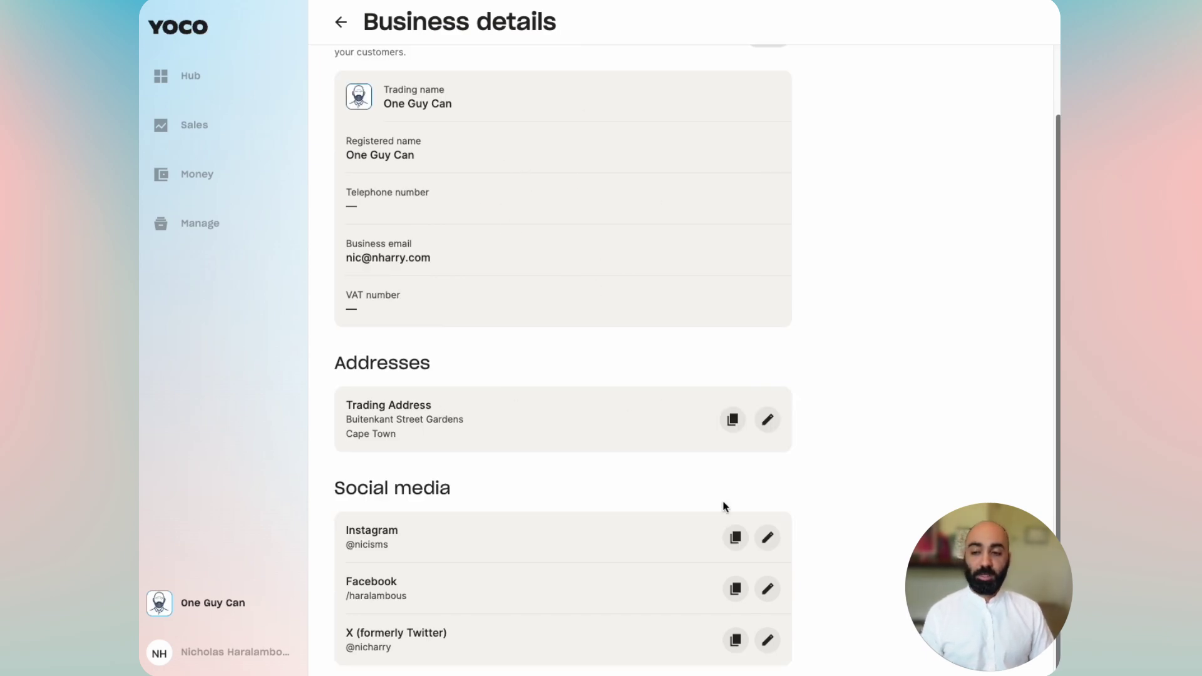
scroll(673, 568, "up", 2)
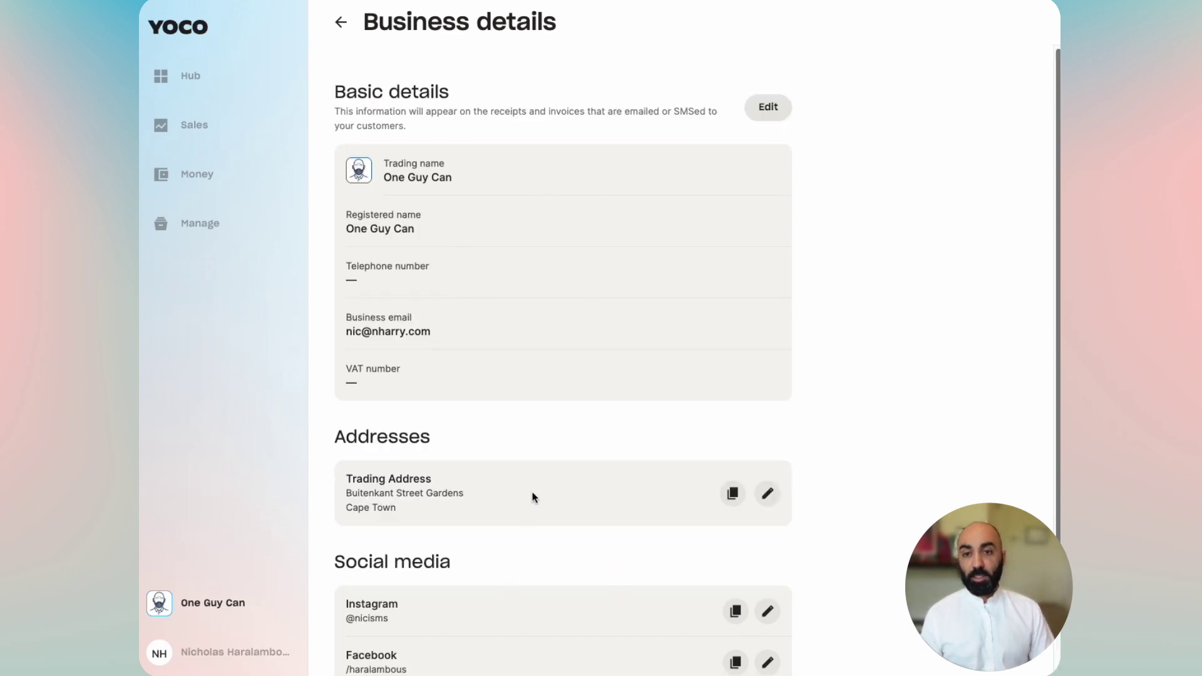
left_click(758, 102)
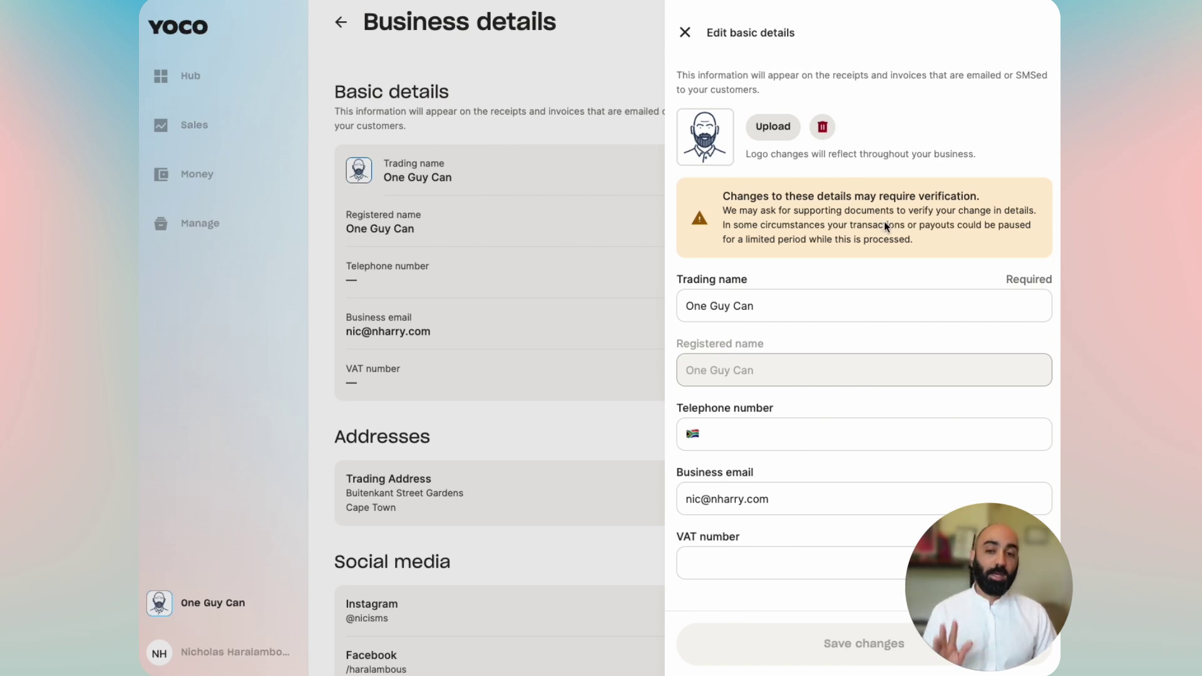
left_click(776, 308)
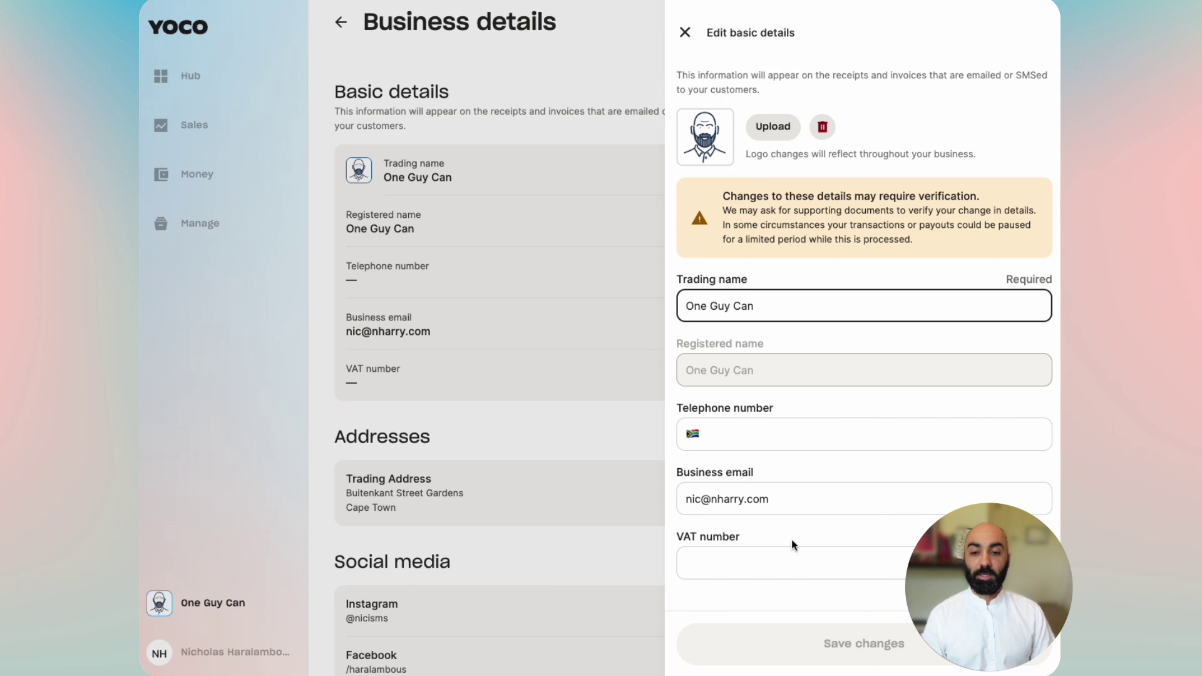
left_click(686, 32)
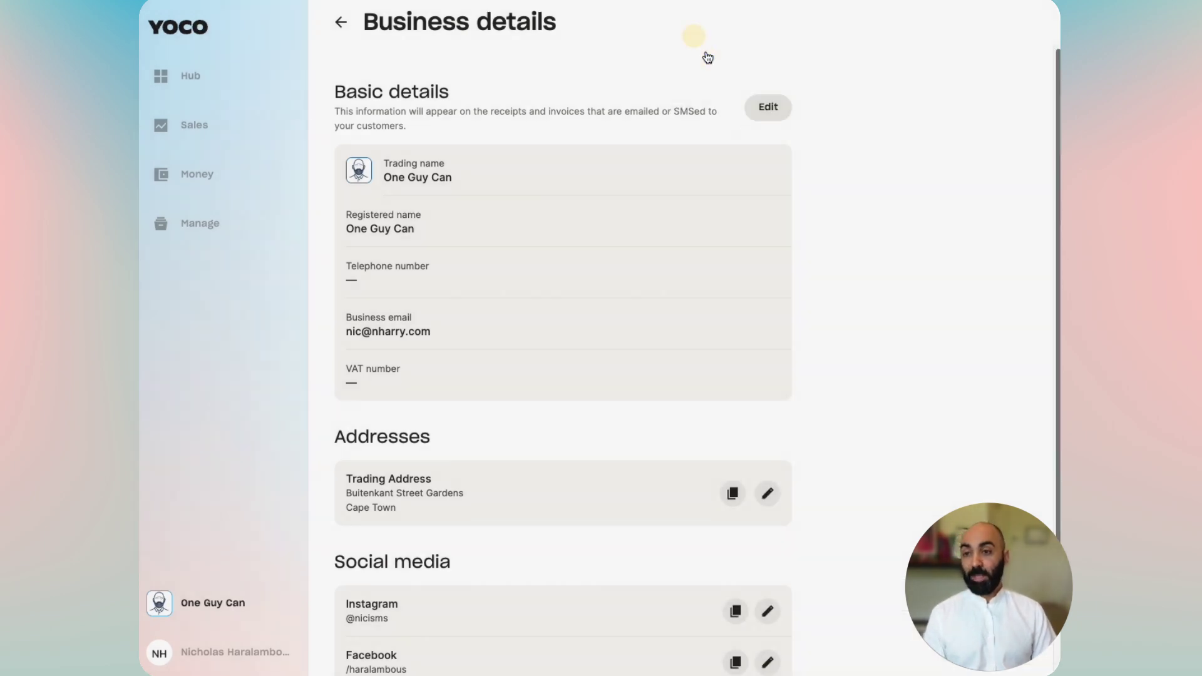
scroll(720, 394, "down", 2)
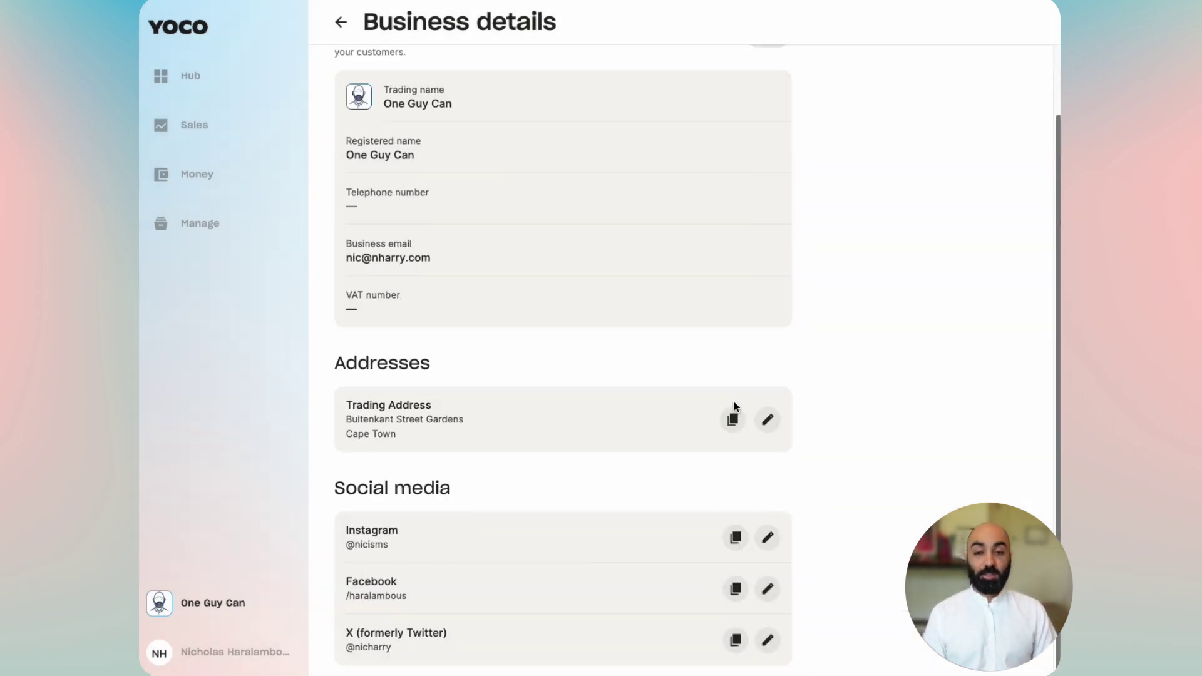
left_click(764, 420)
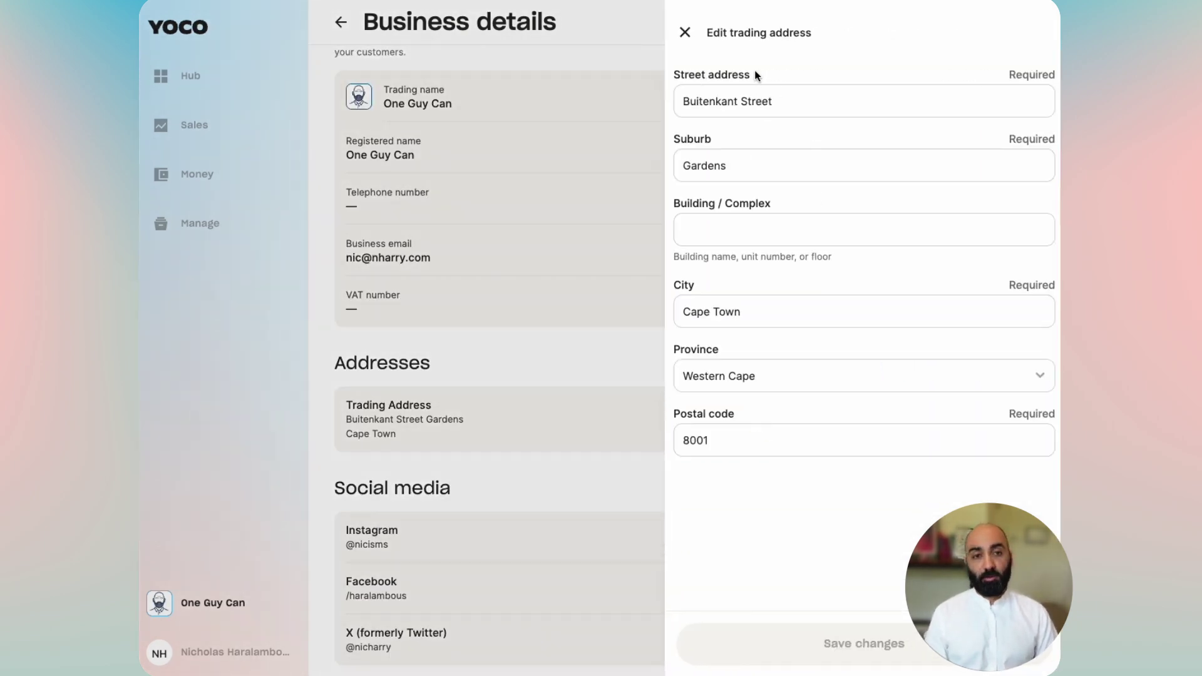
left_click(685, 33)
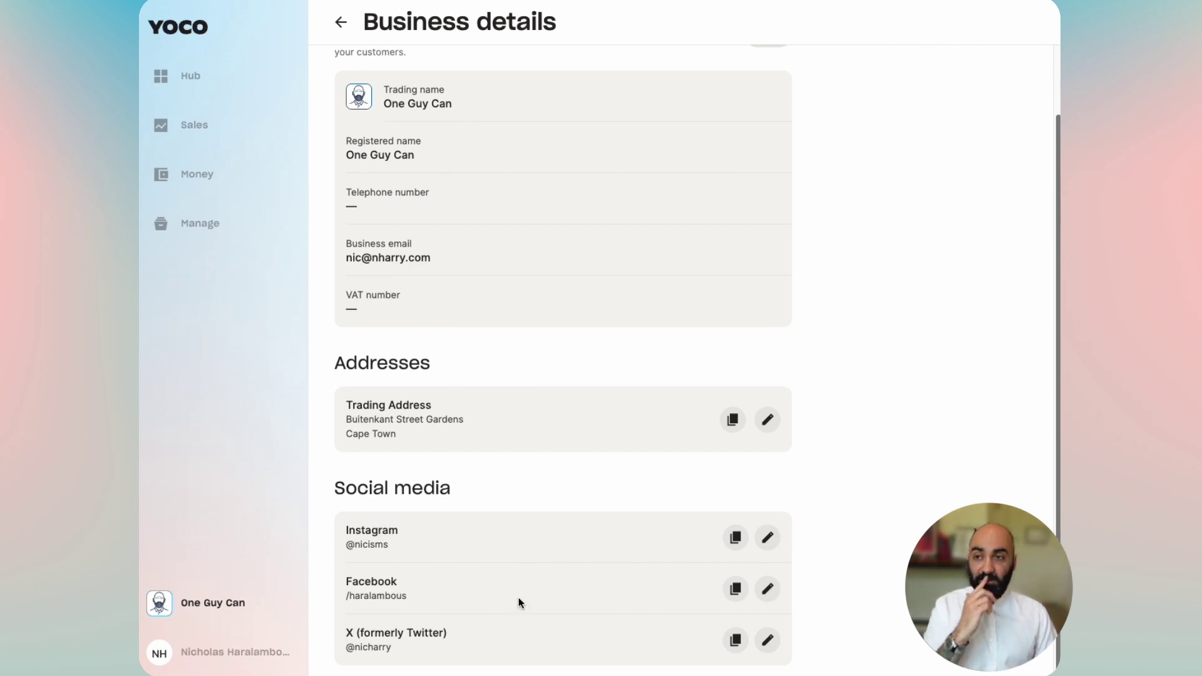
scroll(518, 439, "up", 2)
Review the bank account details, then go to Communication preferences.
left_click(340, 23)
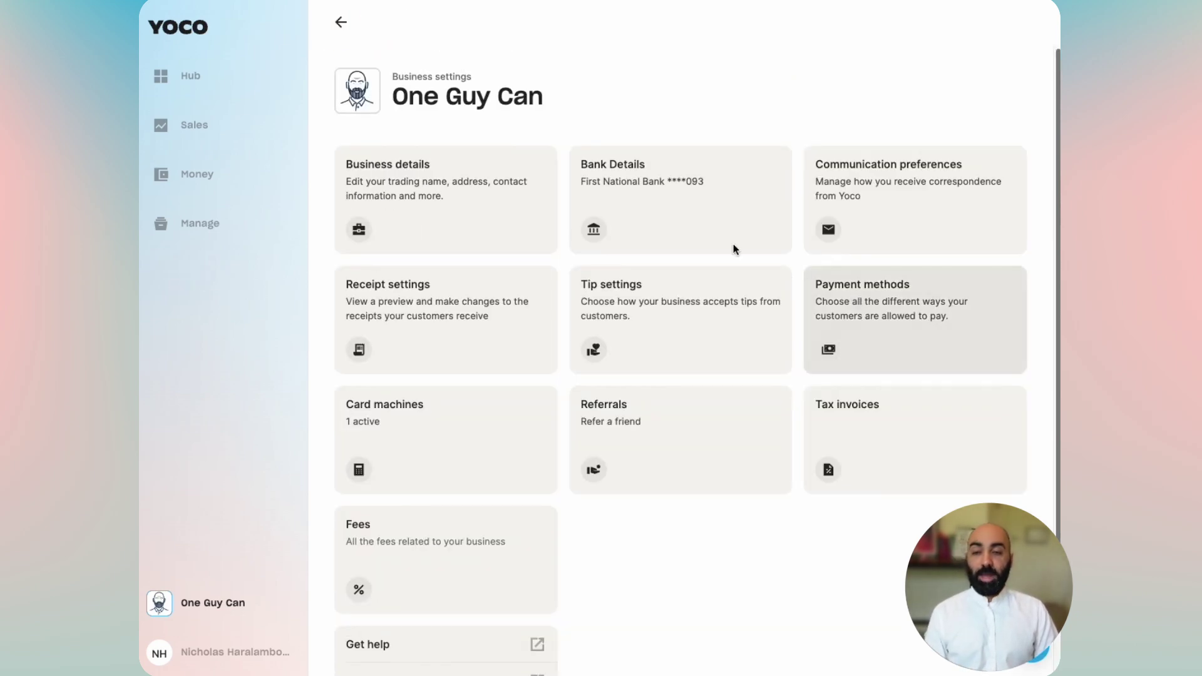
left_click(697, 215)
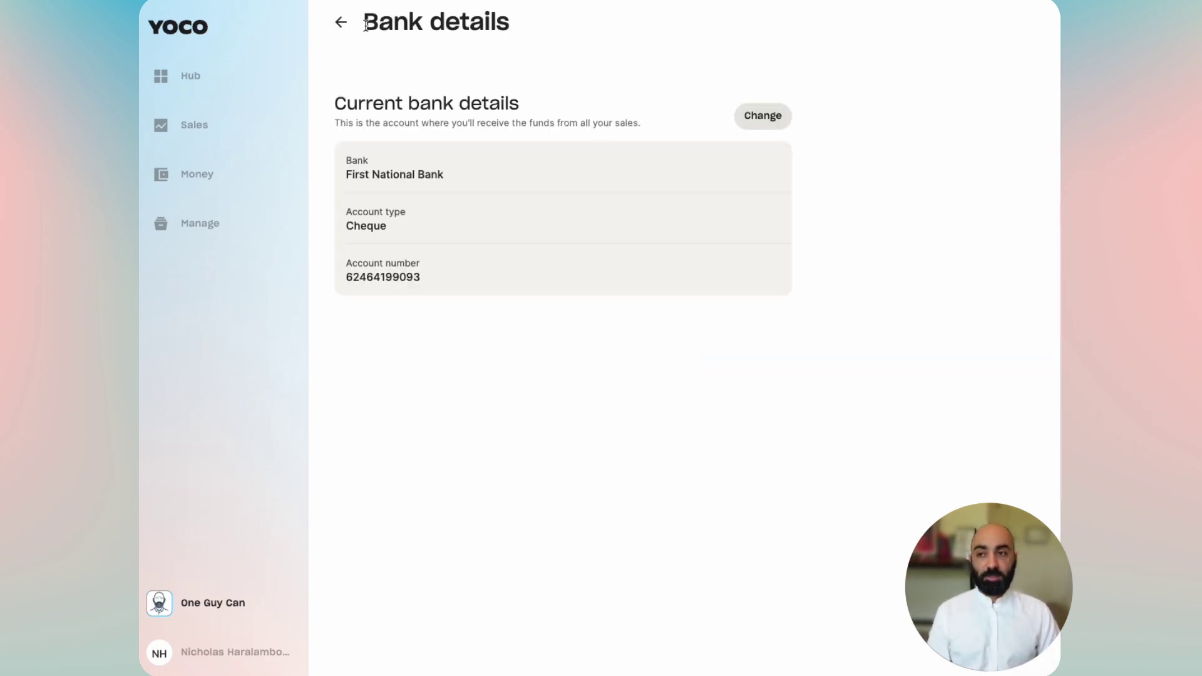
left_click(340, 22)
left_click(881, 192)
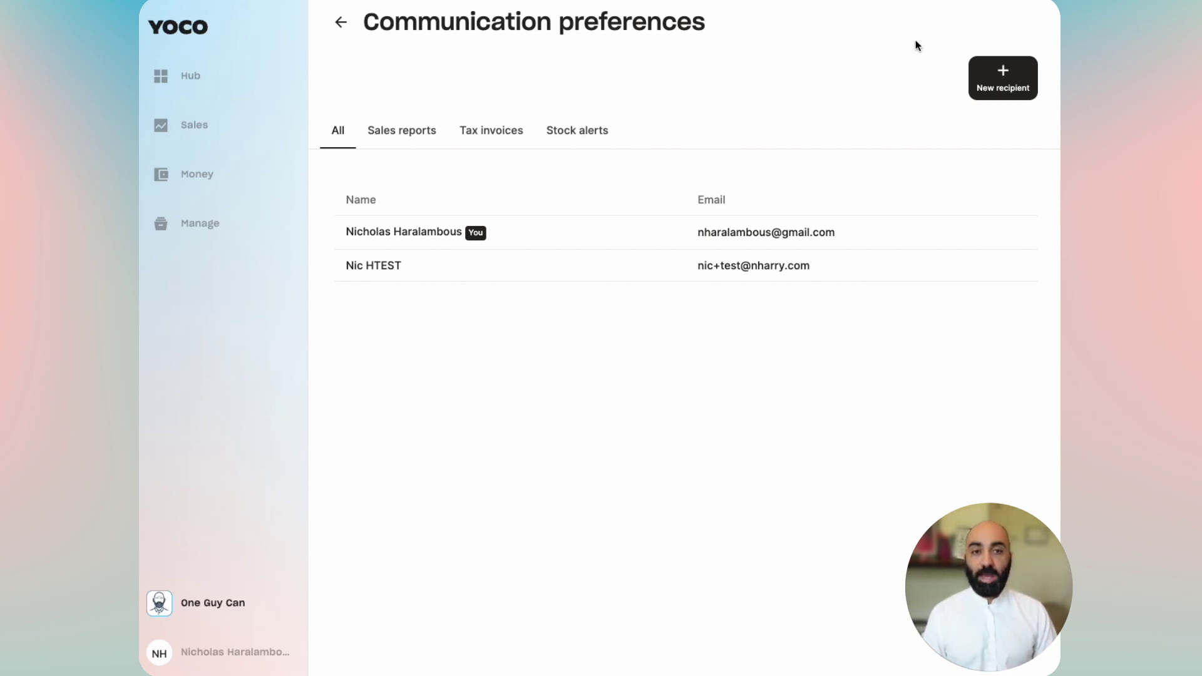
Try a new report recipient with sales reports, tax invoices and stock alerts toggled, without saving.
left_click(1007, 88)
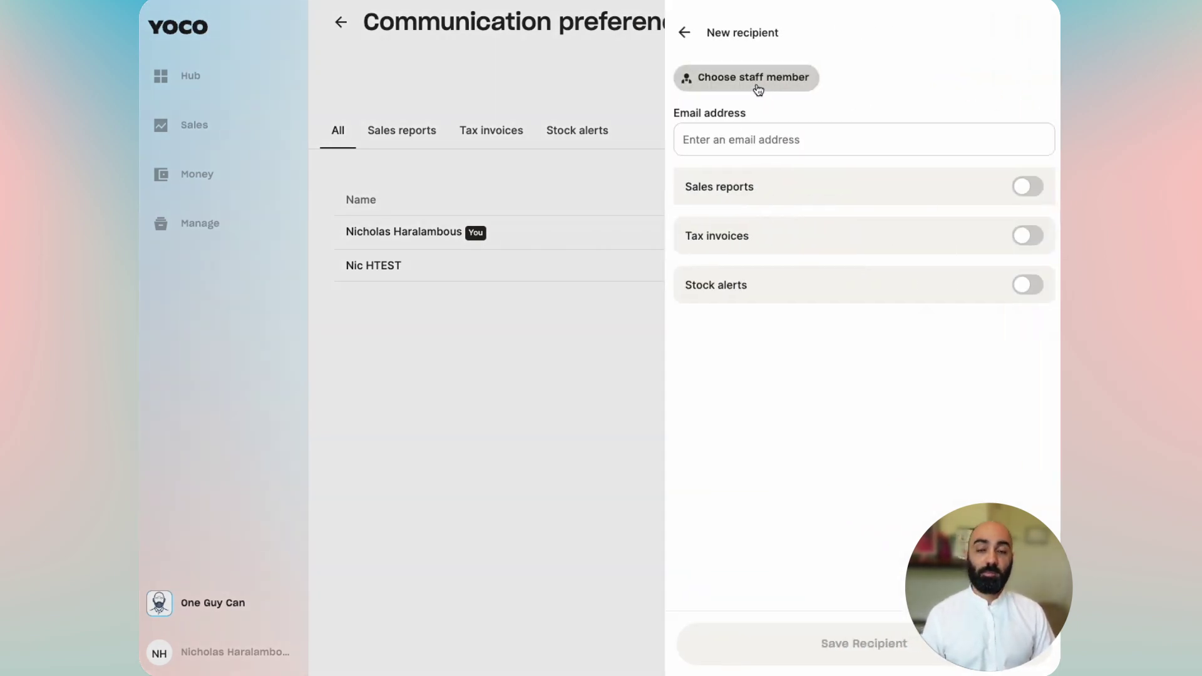
left_click(751, 130)
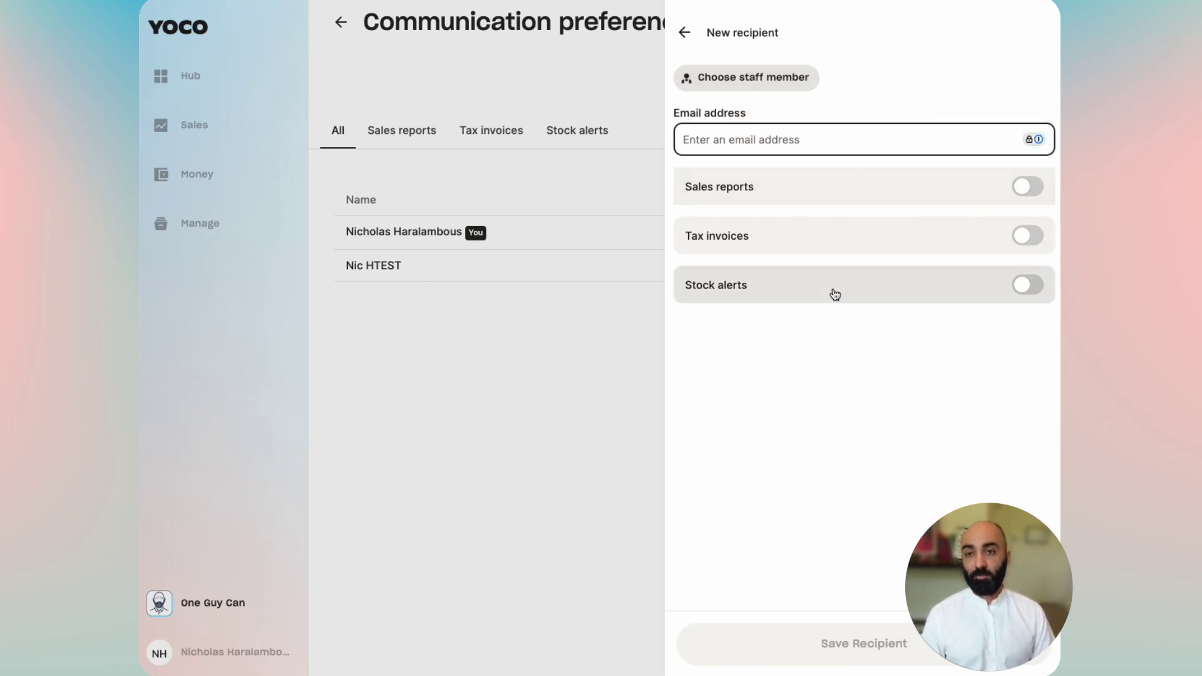
left_click(818, 193)
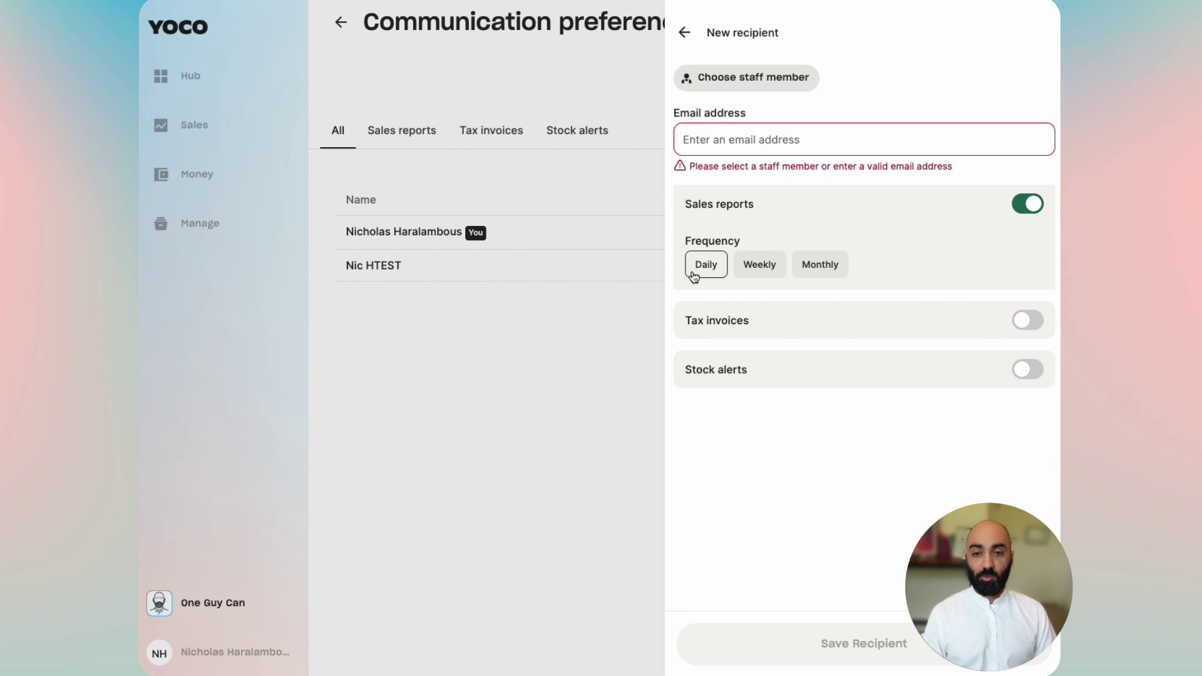
left_click(1017, 204)
left_click(849, 255)
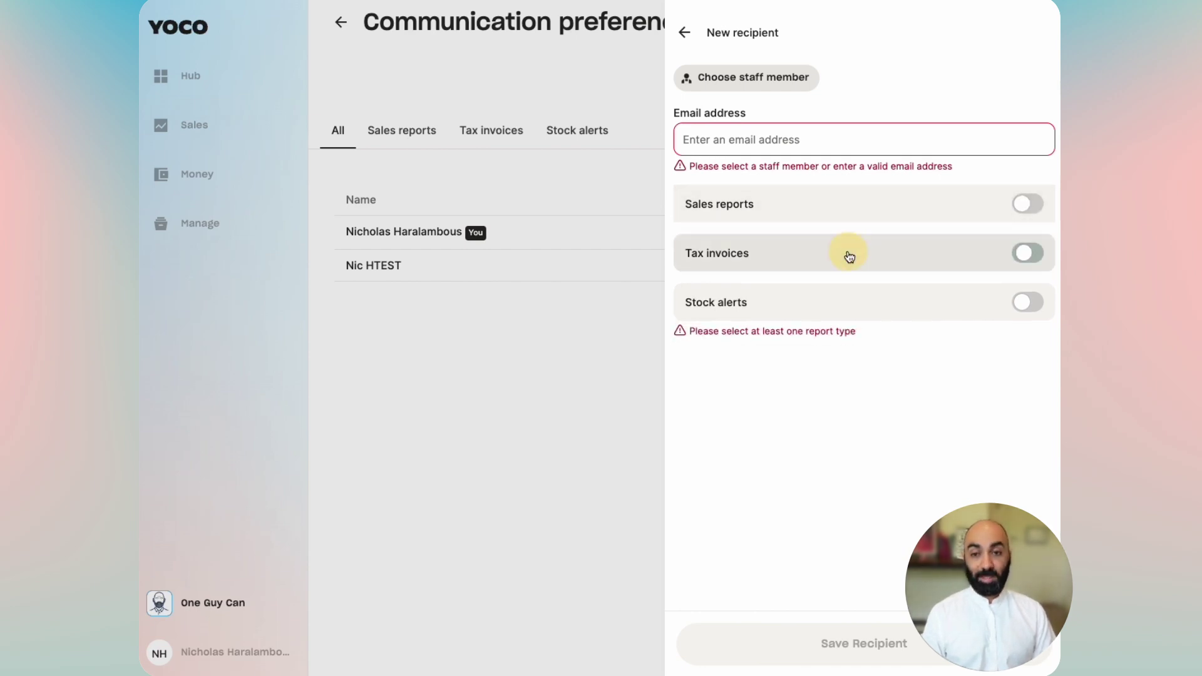
left_click(848, 255)
left_click(845, 303)
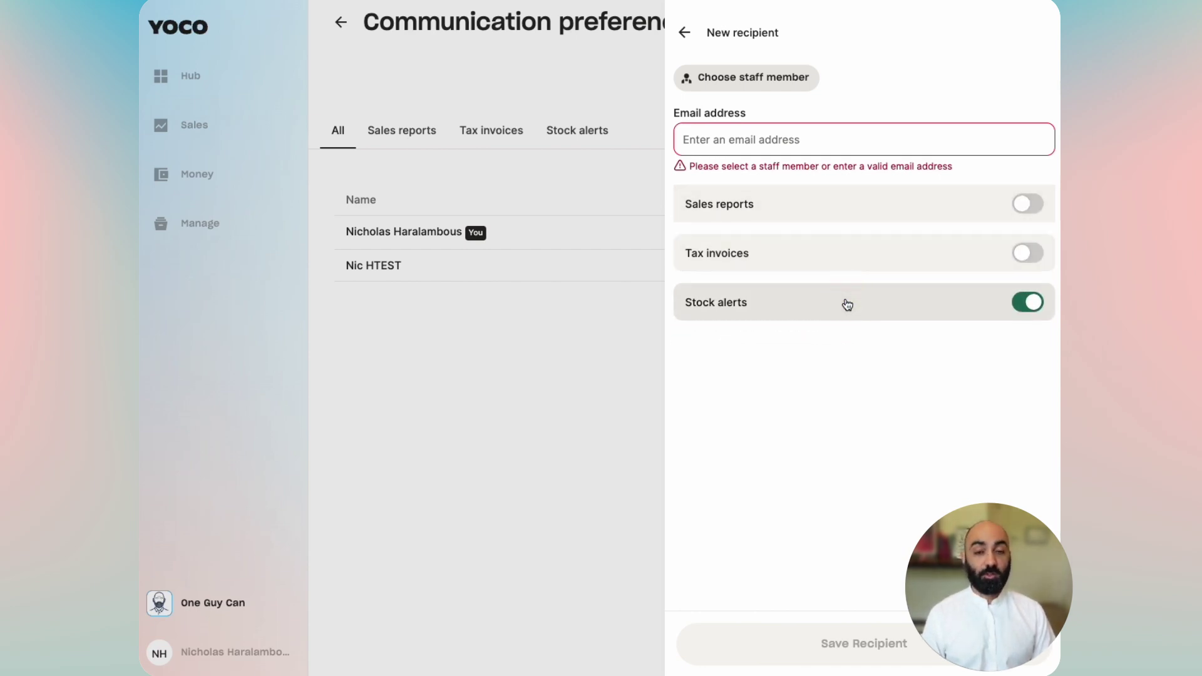
left_click(844, 303)
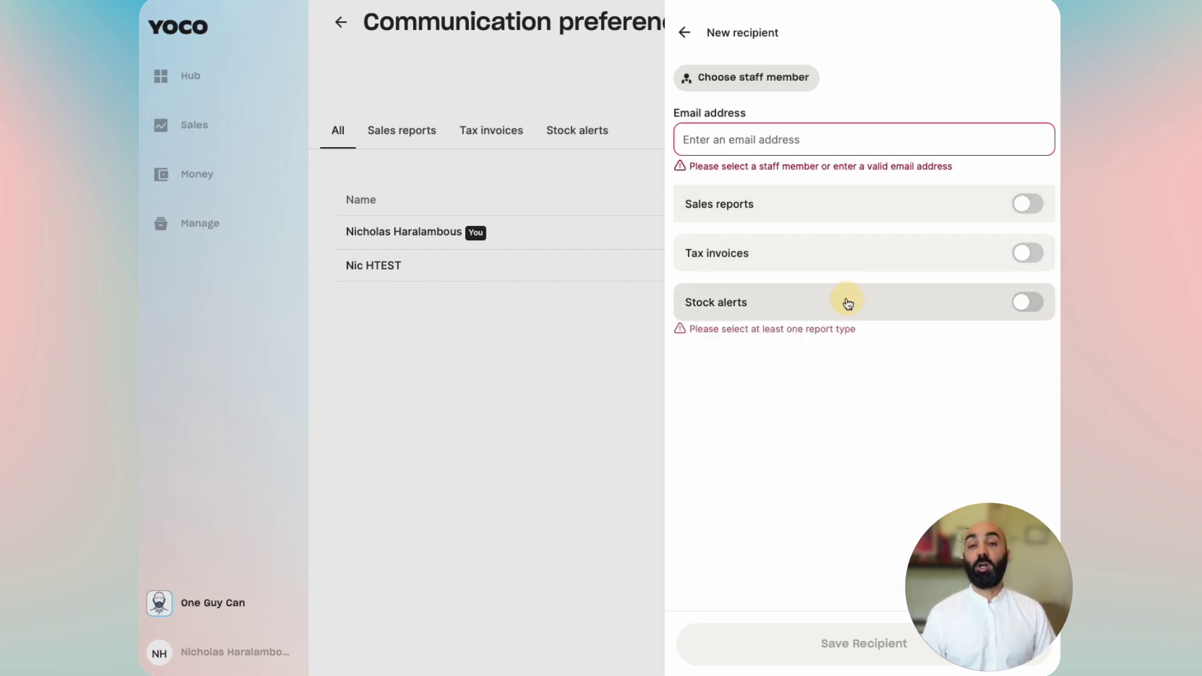
left_click(685, 34)
Filter by Sales reports, Tax invoices and Stock alerts, then remove the test recipient.
left_click(396, 138)
left_click(483, 134)
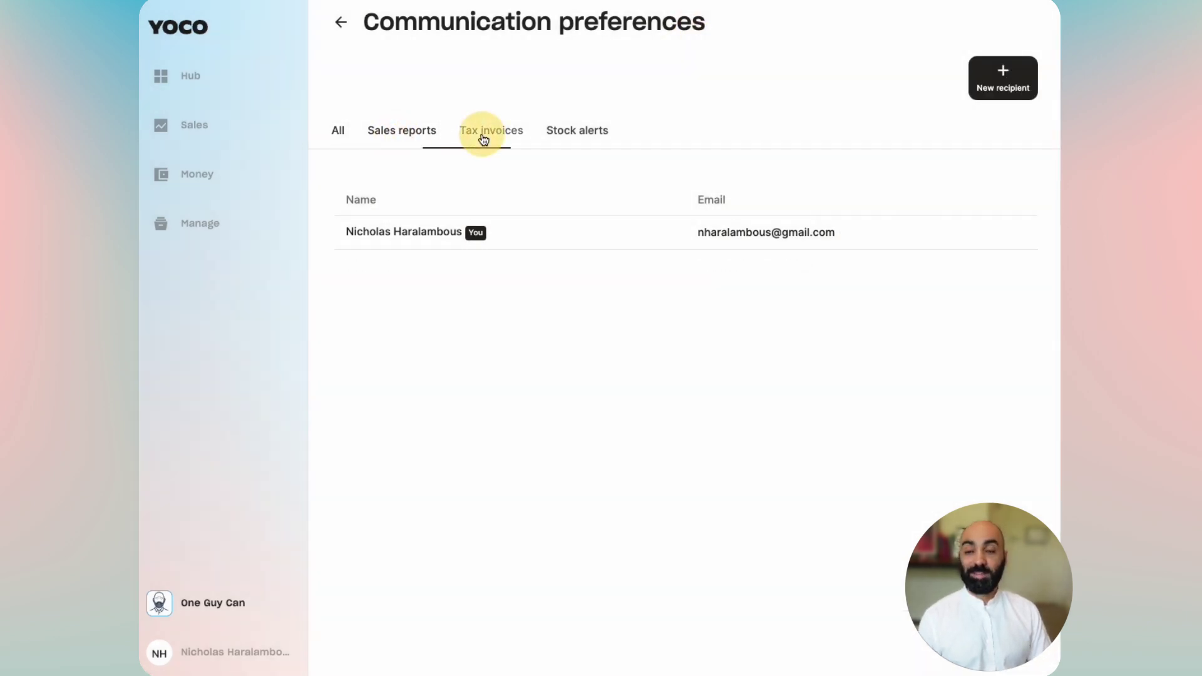
left_click(563, 145)
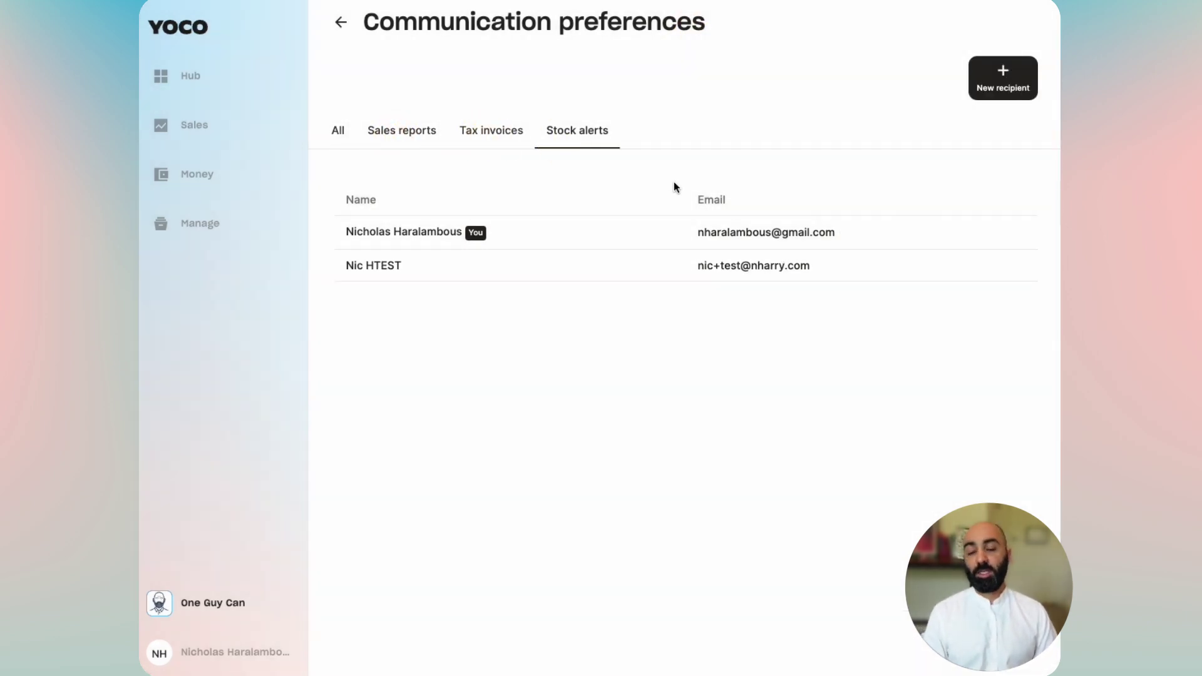
left_click(703, 267)
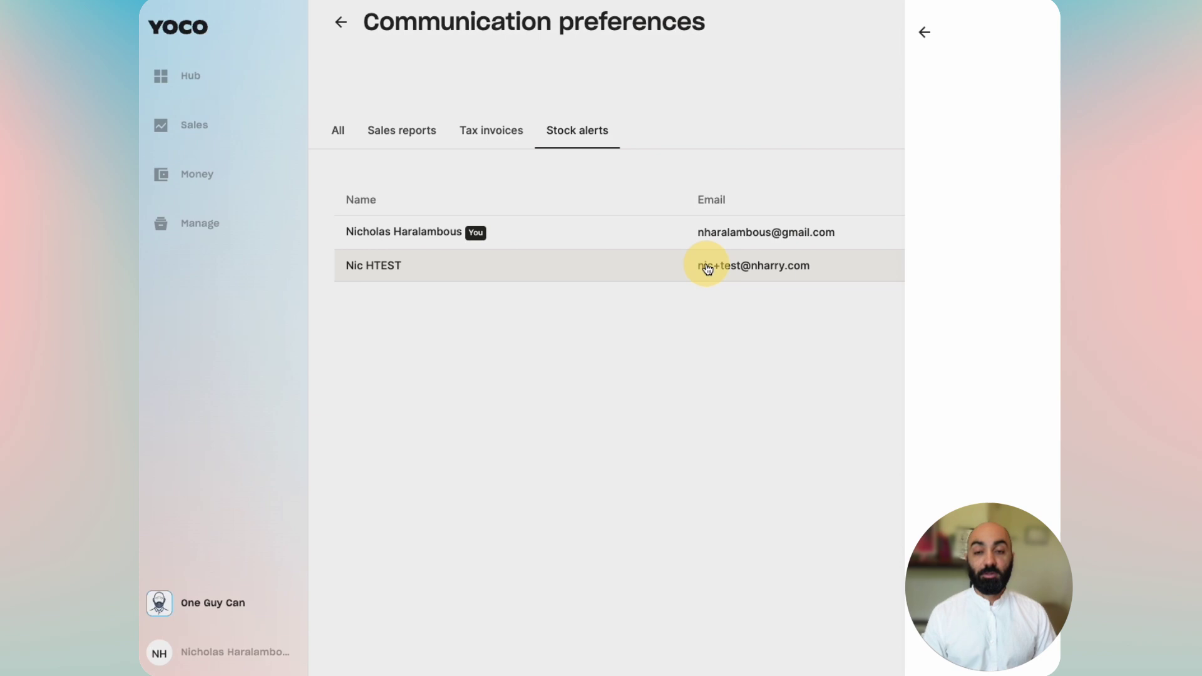
left_click(1037, 32)
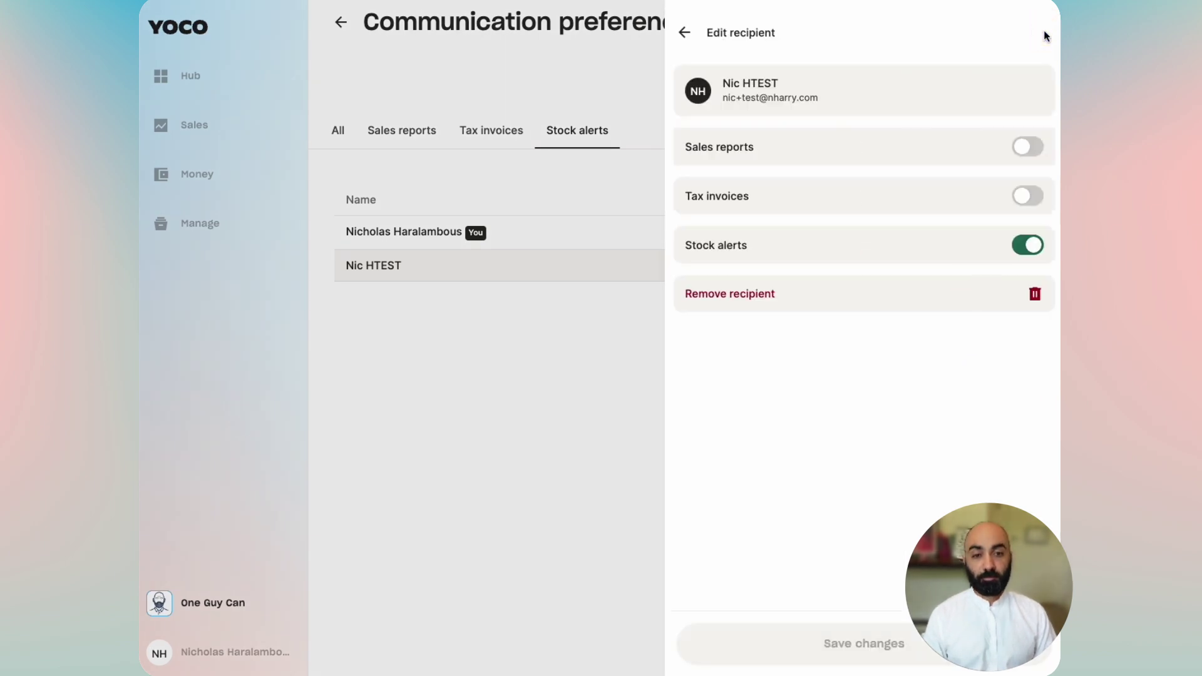
left_click(1026, 244)
left_click(1034, 310)
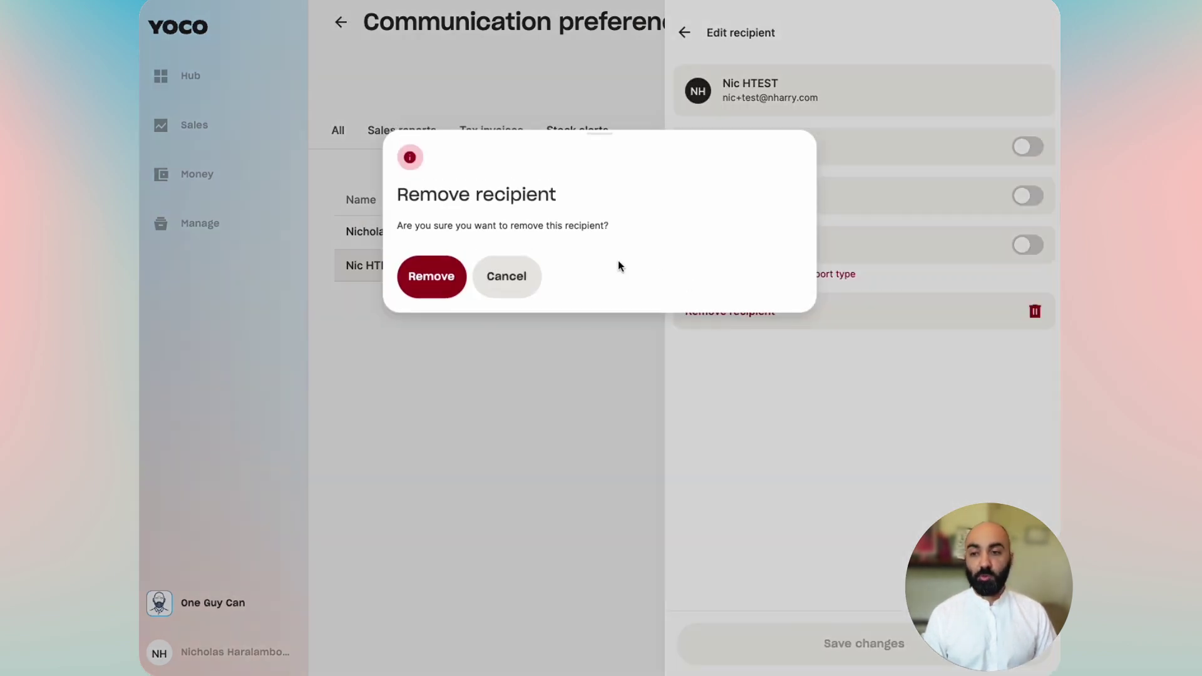
left_click(408, 276)
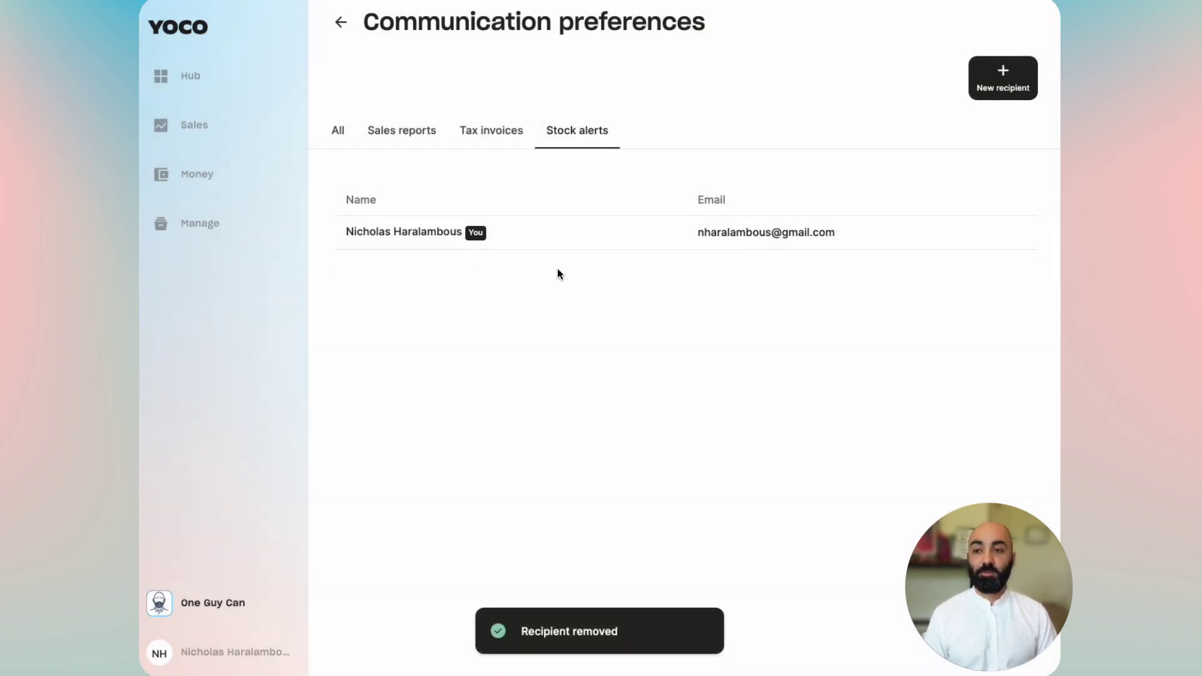
Under All, inspect the account owner's preferences and try toggling Tax invoices without saving.
left_click(347, 131)
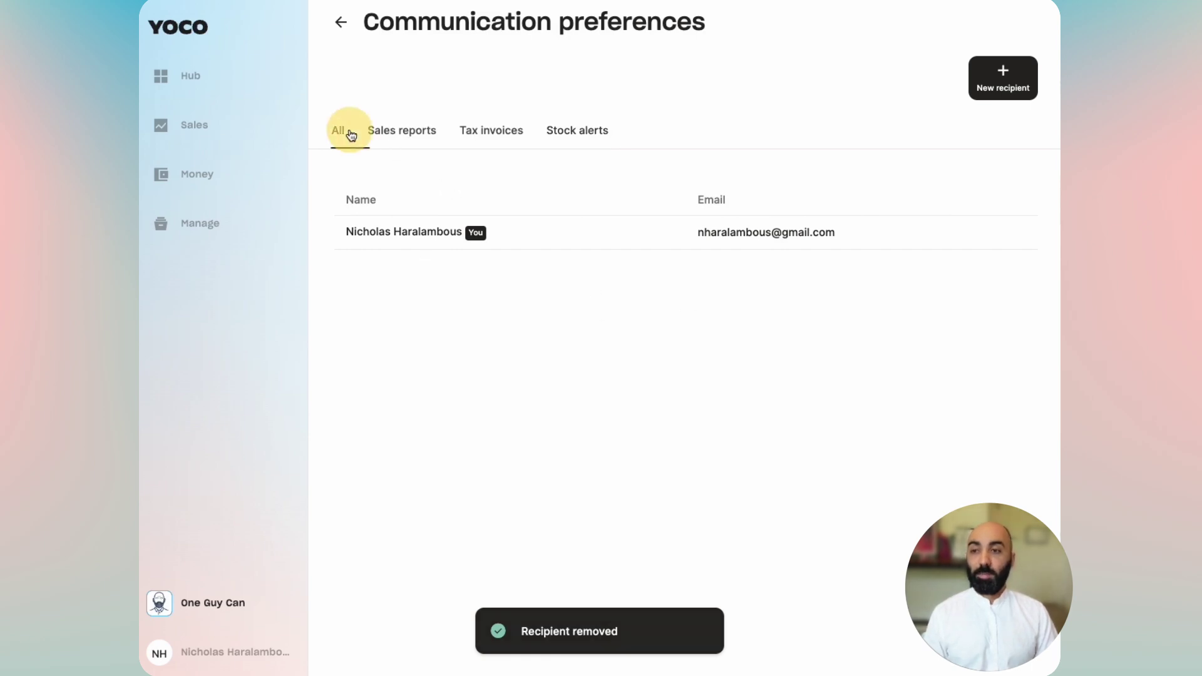
left_click(388, 236)
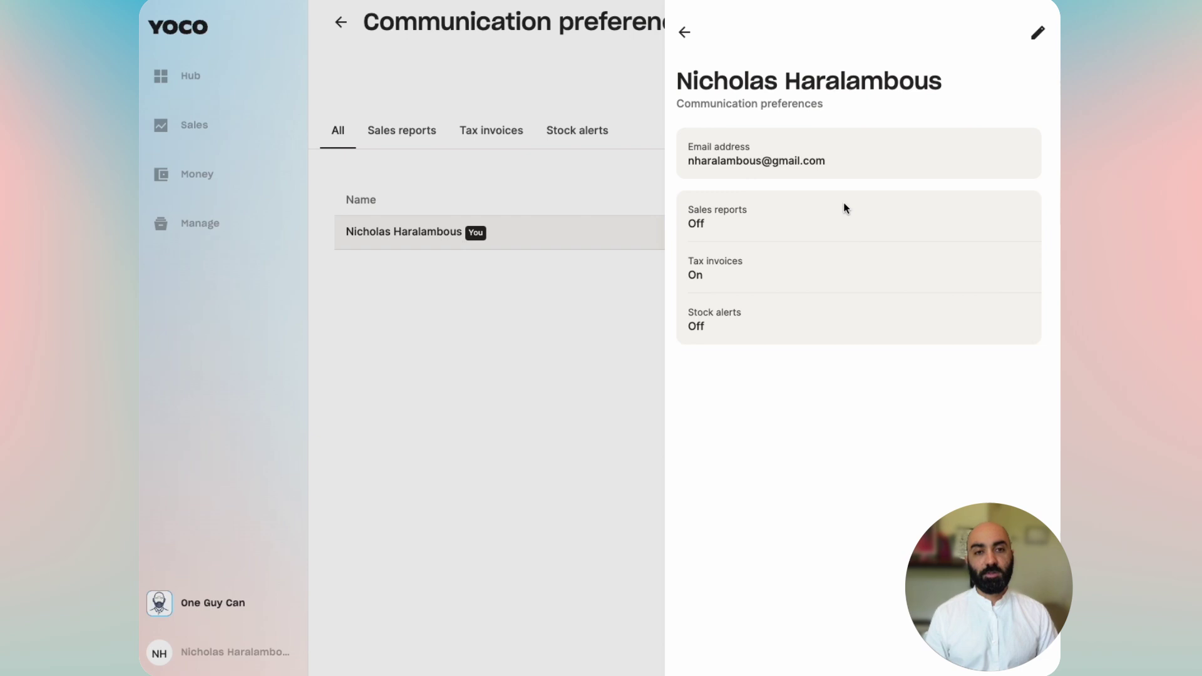
left_click(684, 32)
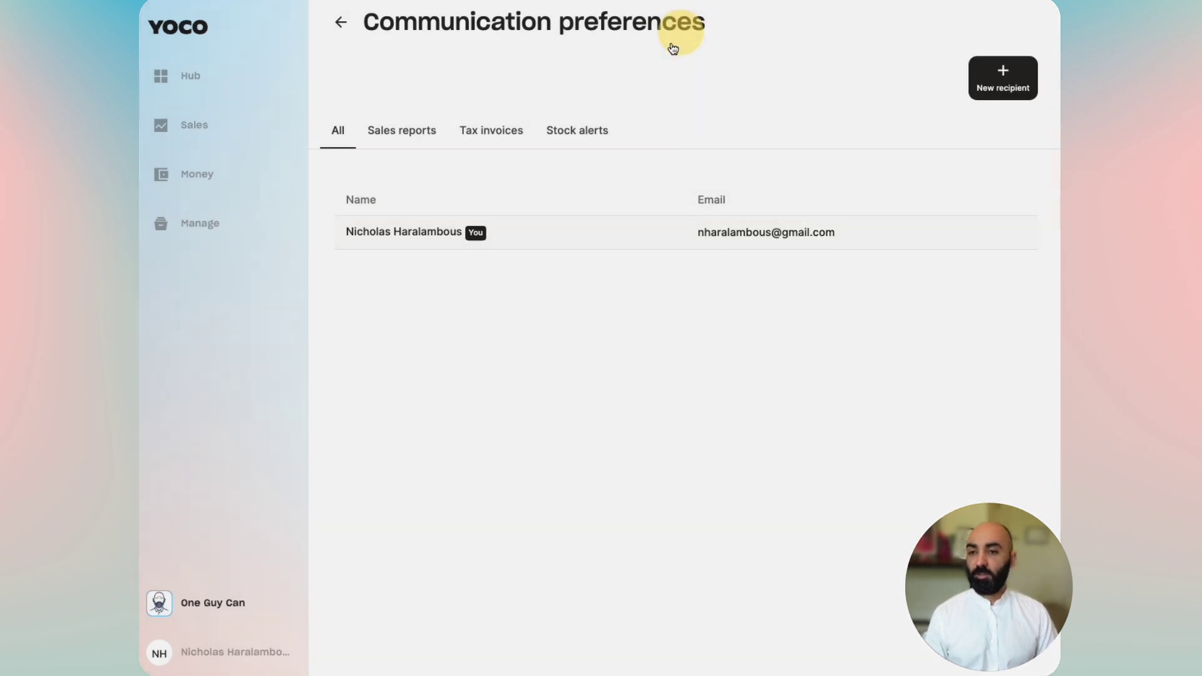
left_click(551, 244)
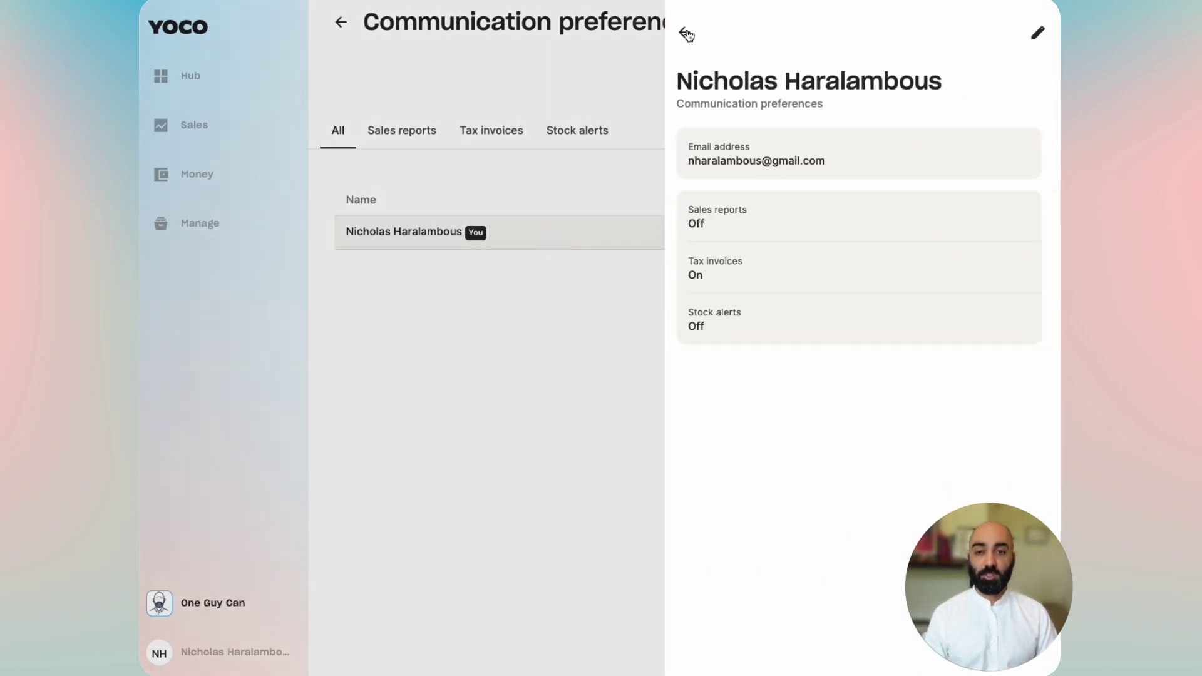
left_click(1037, 35)
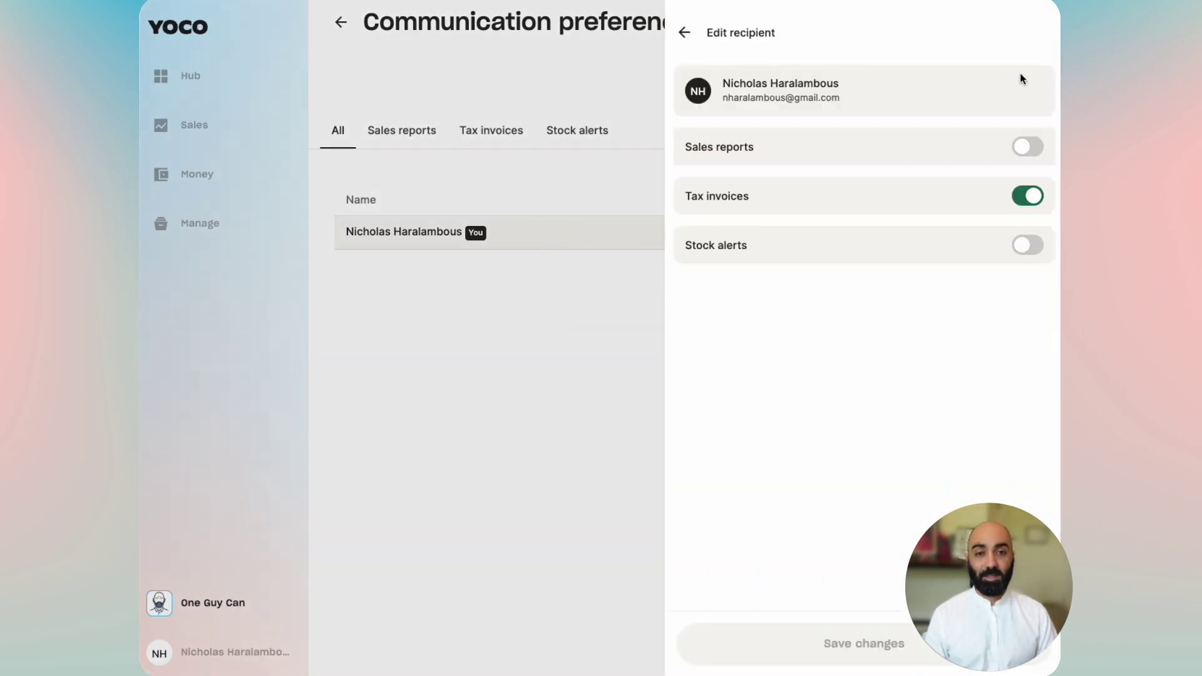
left_click(1032, 195)
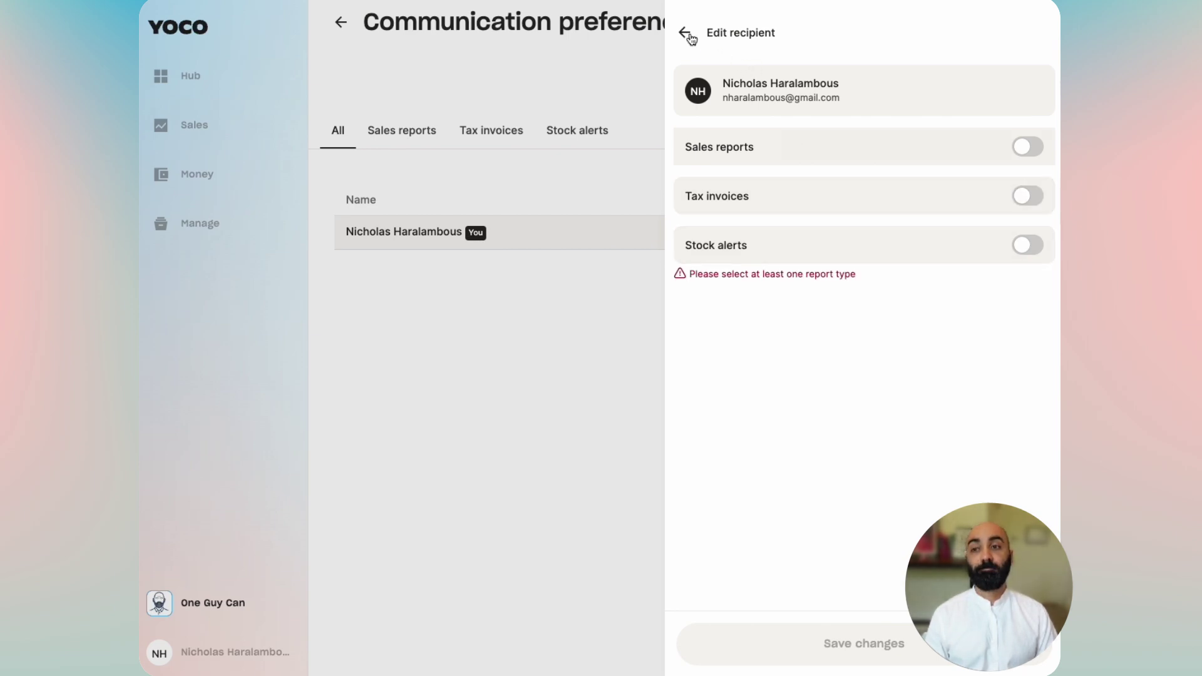
left_click(686, 34)
left_click(625, 101)
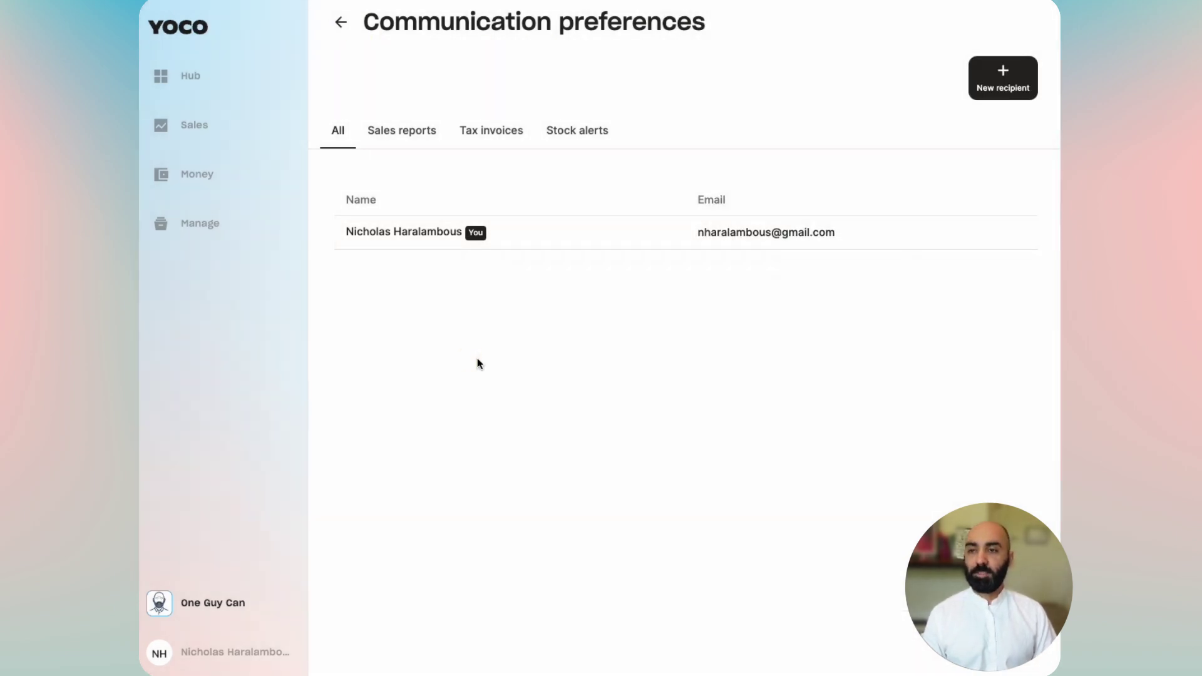
Open Receipt settings and look through the full receipt preview.
left_click(341, 23)
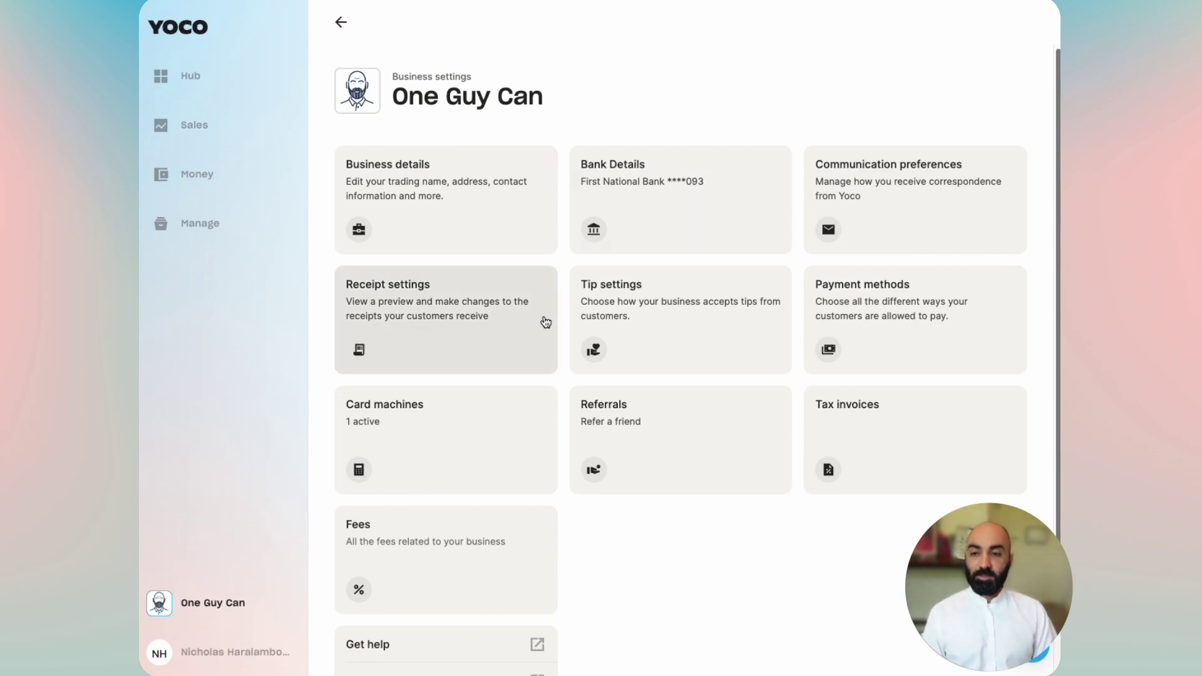
left_click(466, 315)
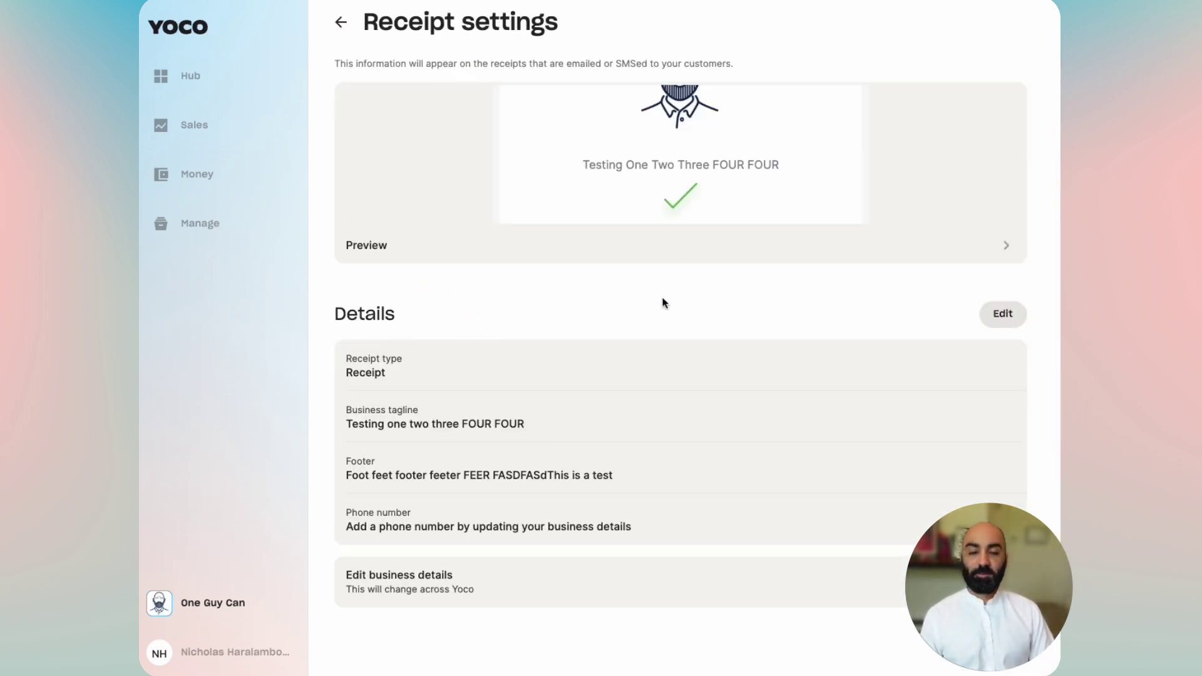
left_click(576, 254)
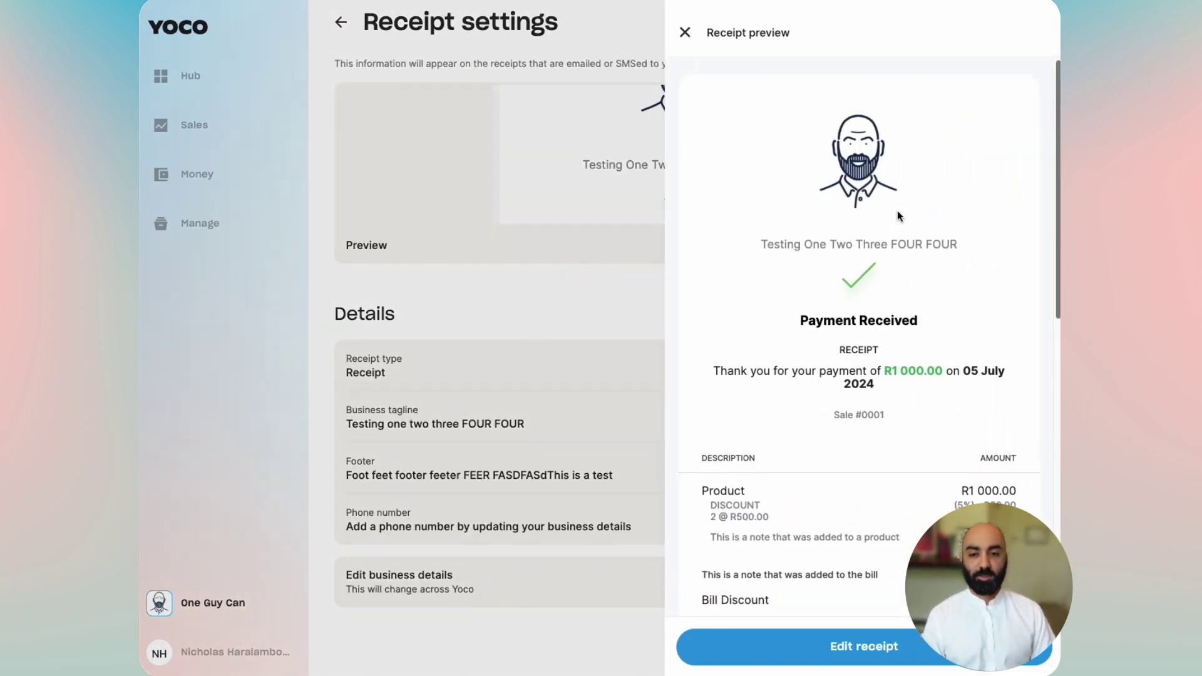
scroll(859, 410, "down", 5)
scroll(858, 409, "up", 5)
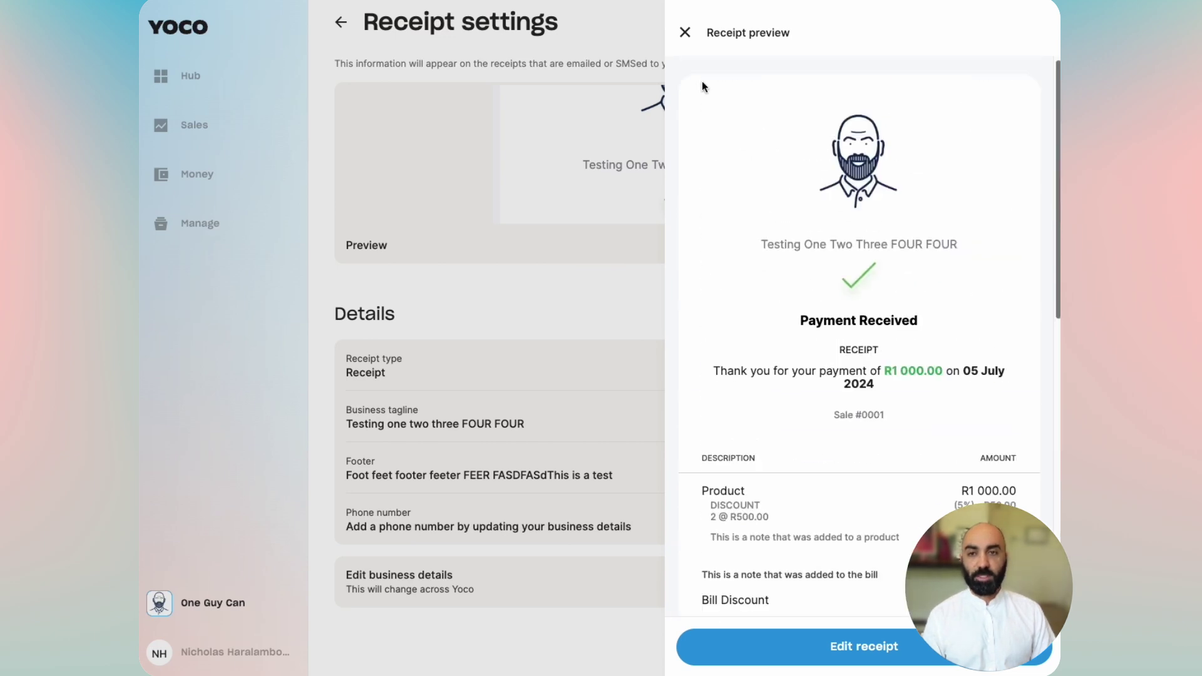
left_click(685, 39)
Toggle receipt type to Tax invoice and back to Receipt, leaving tagline and footer unsaved.
left_click(1013, 313)
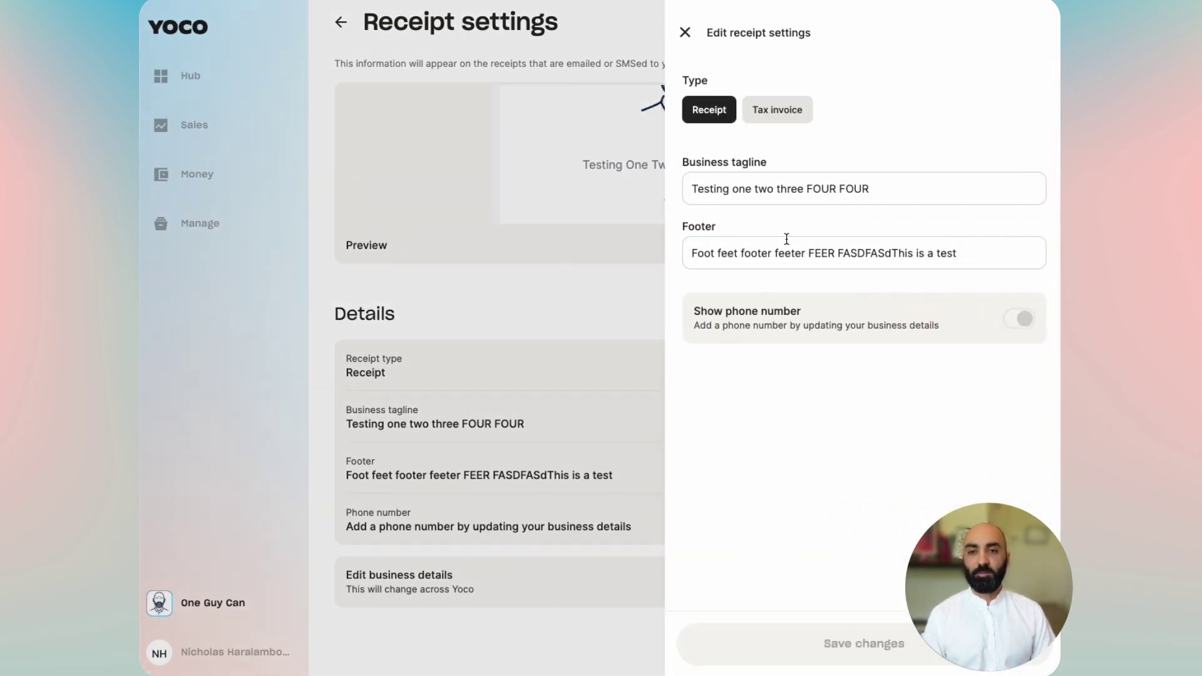
left_click(779, 110)
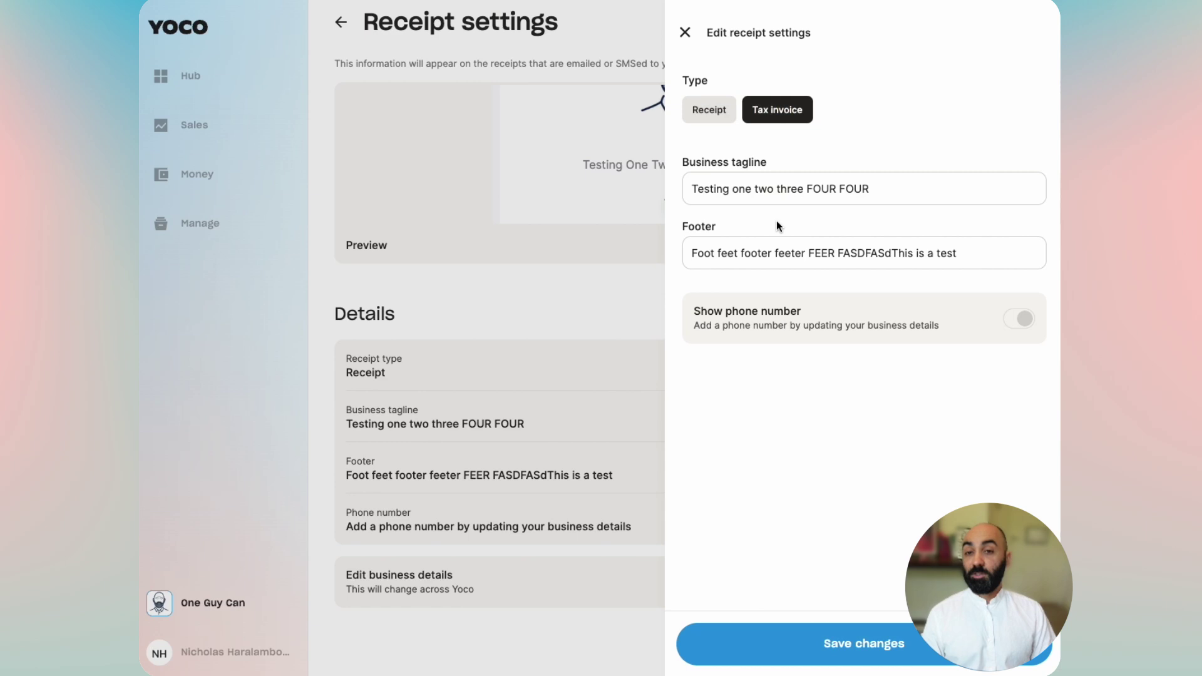
left_click(723, 115)
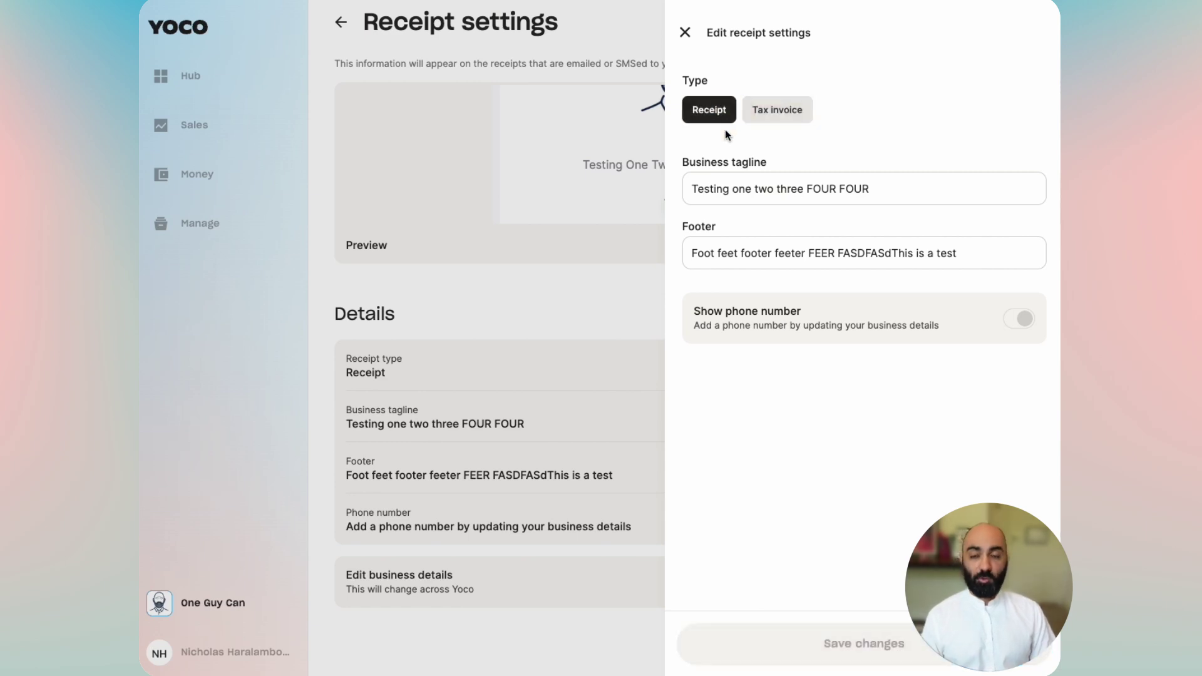
left_click(771, 191)
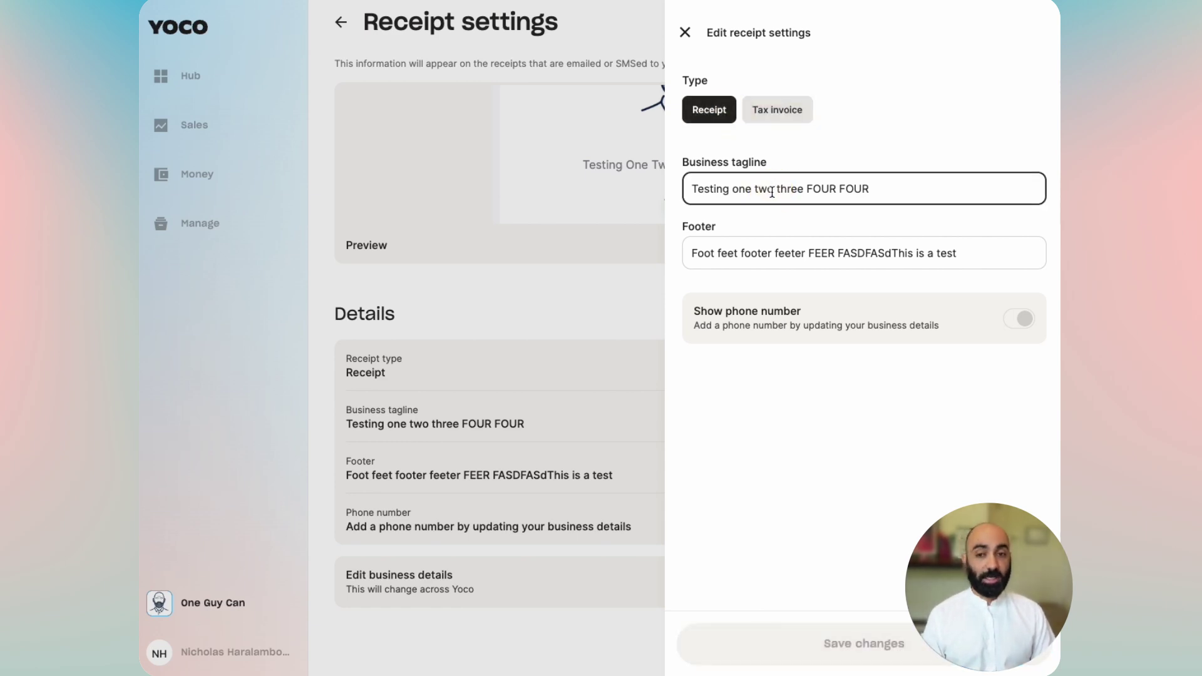
left_click(767, 252)
left_click(787, 327)
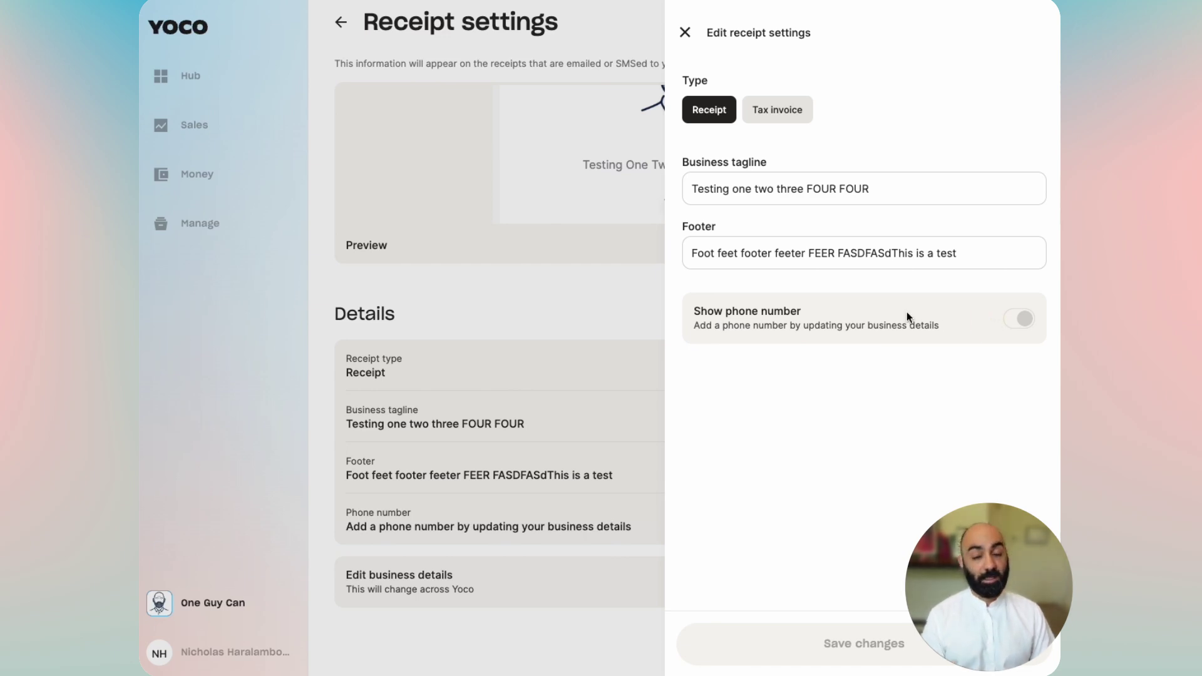
left_click(685, 32)
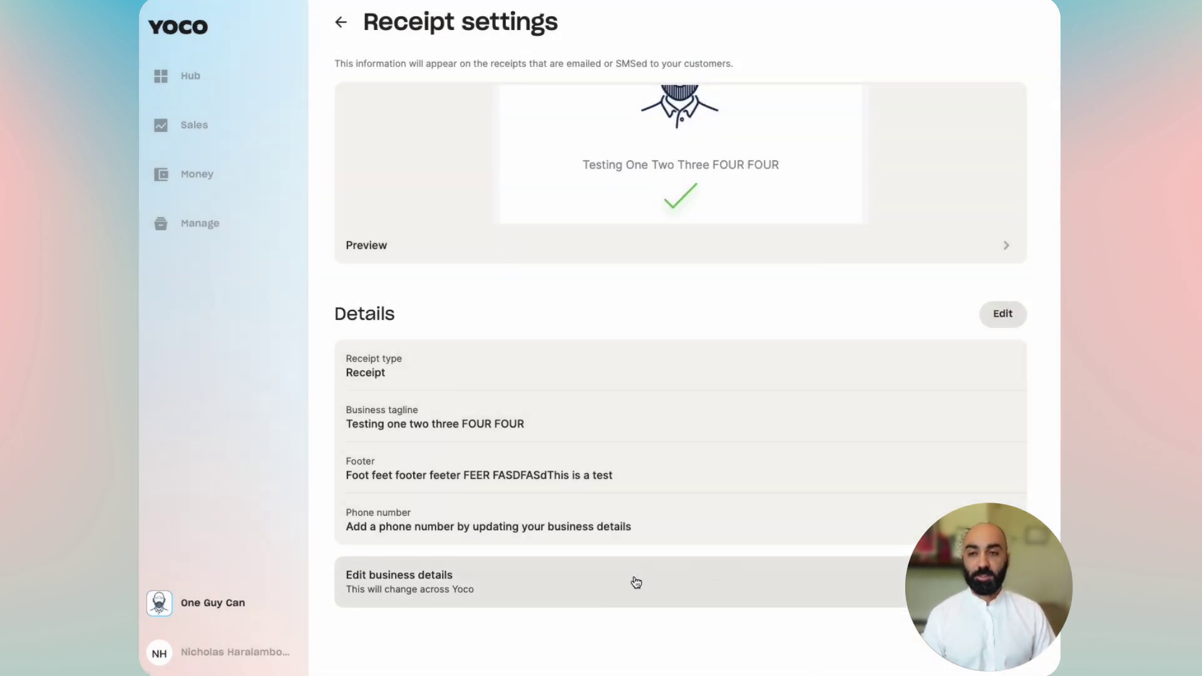
View the business details, then return to the Business settings overview.
left_click(604, 594)
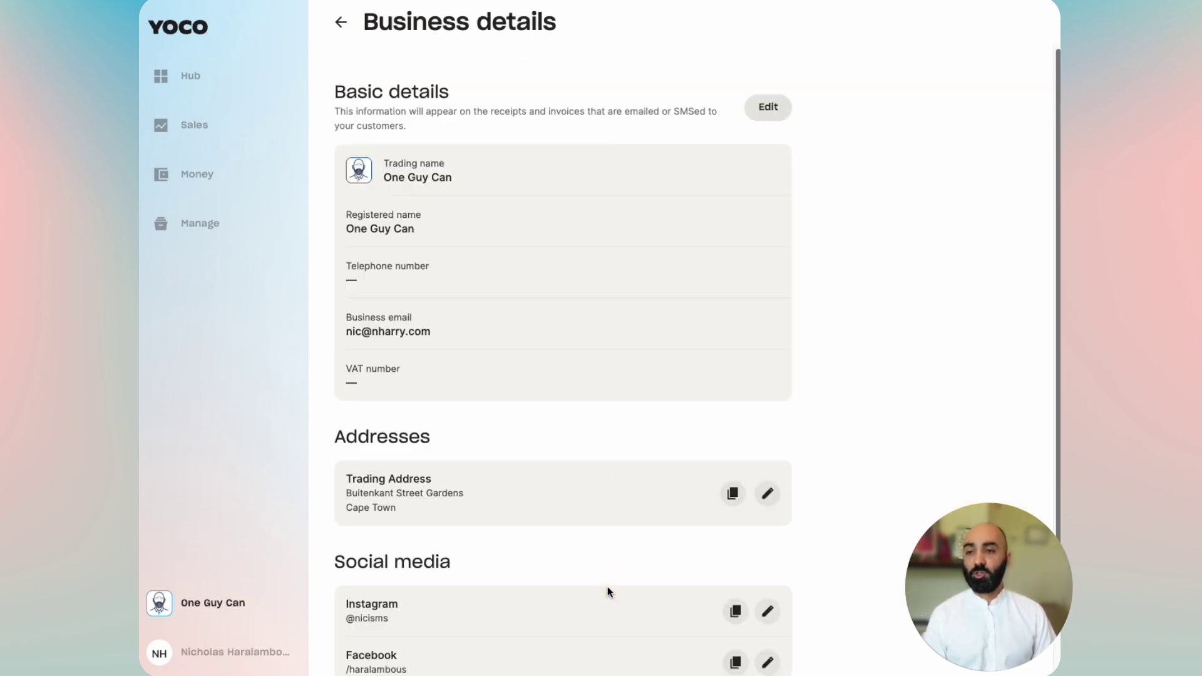
left_click(344, 28)
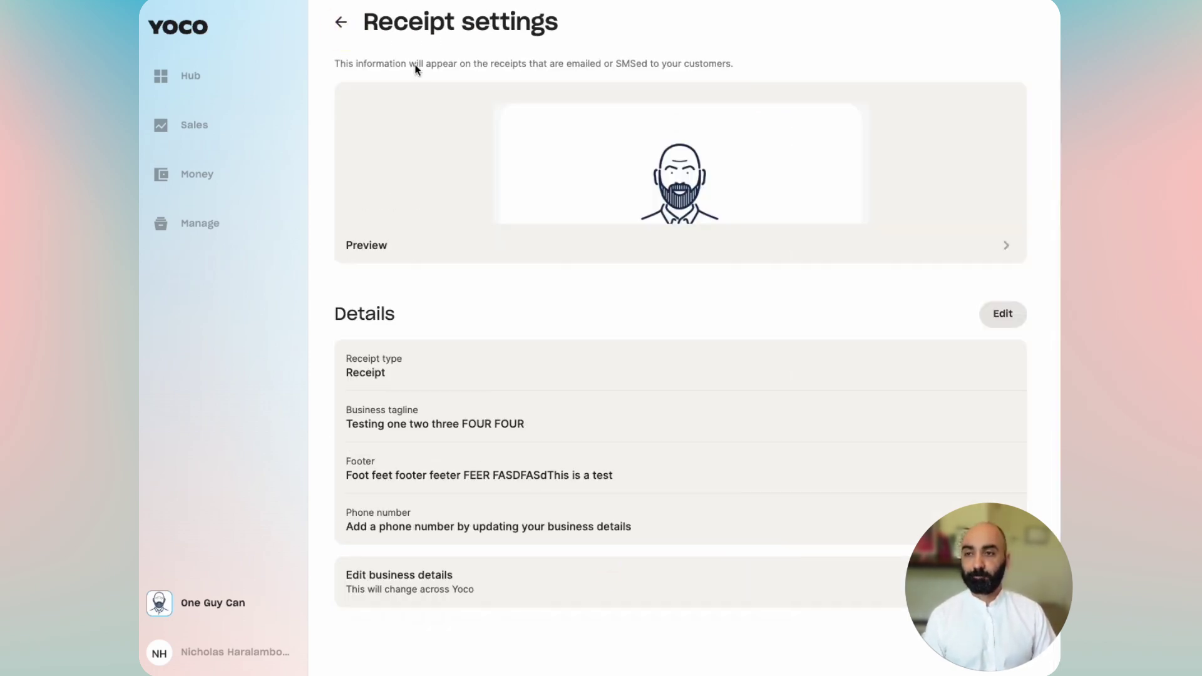
left_click(340, 21)
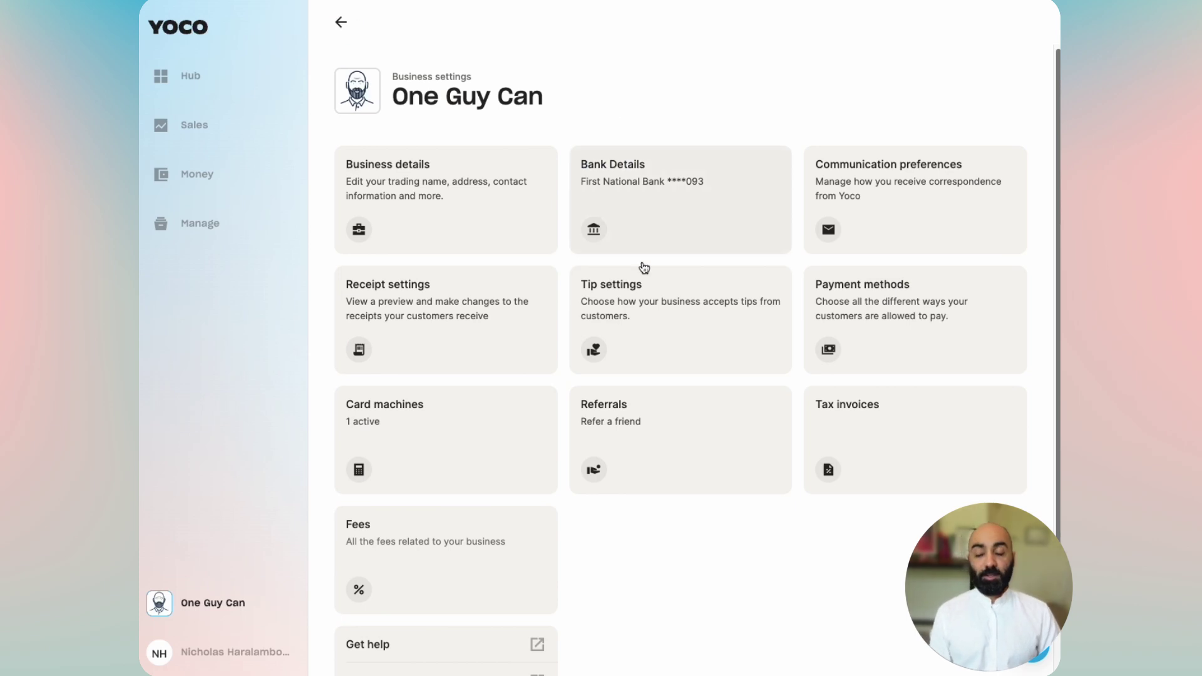
In Tip settings, keep 'Customer adds a tip' on with 'You add a tip' off.
left_click(638, 327)
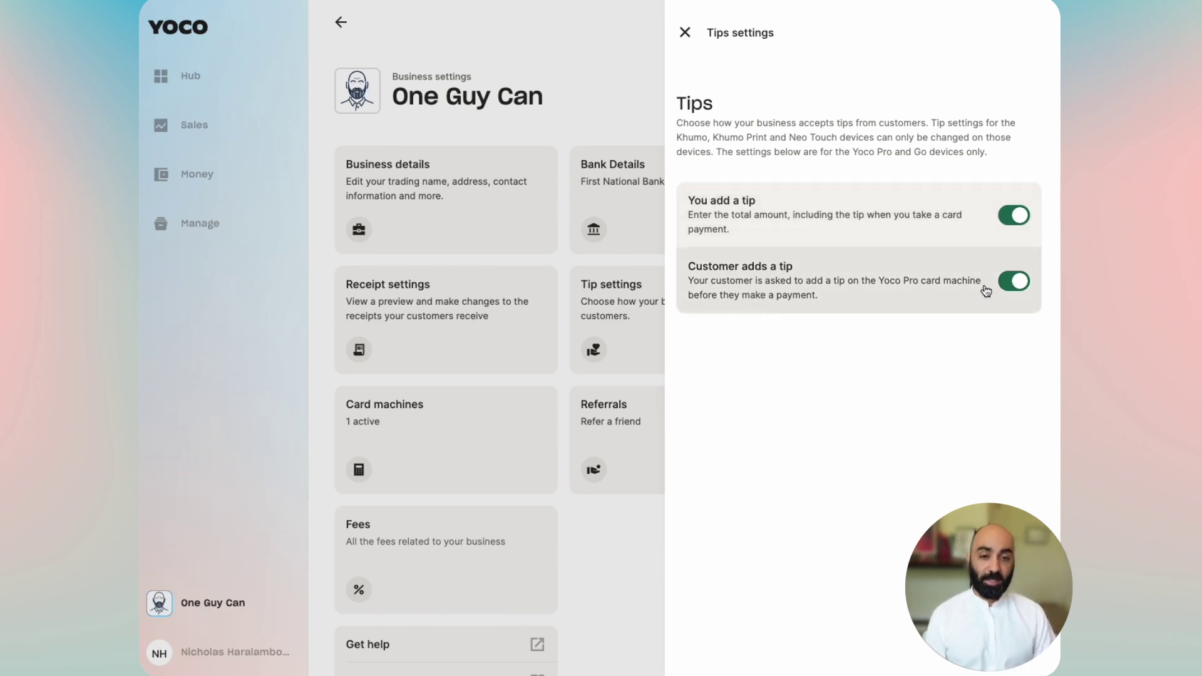
left_click(1013, 281)
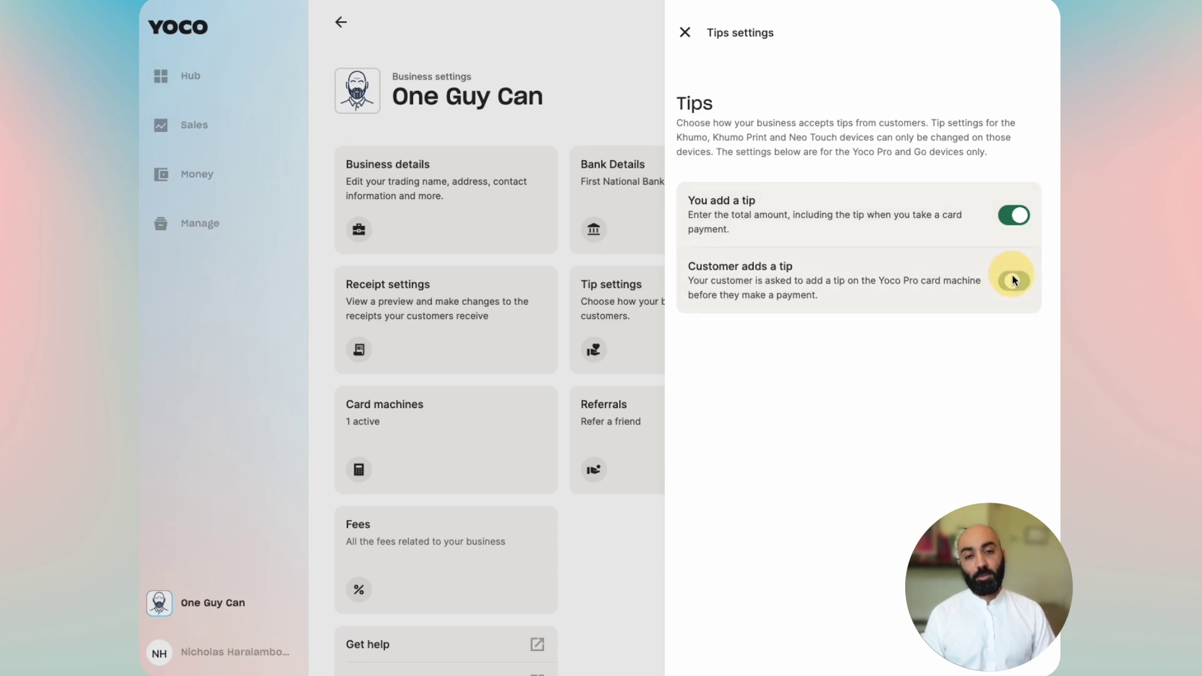
left_click(1014, 279)
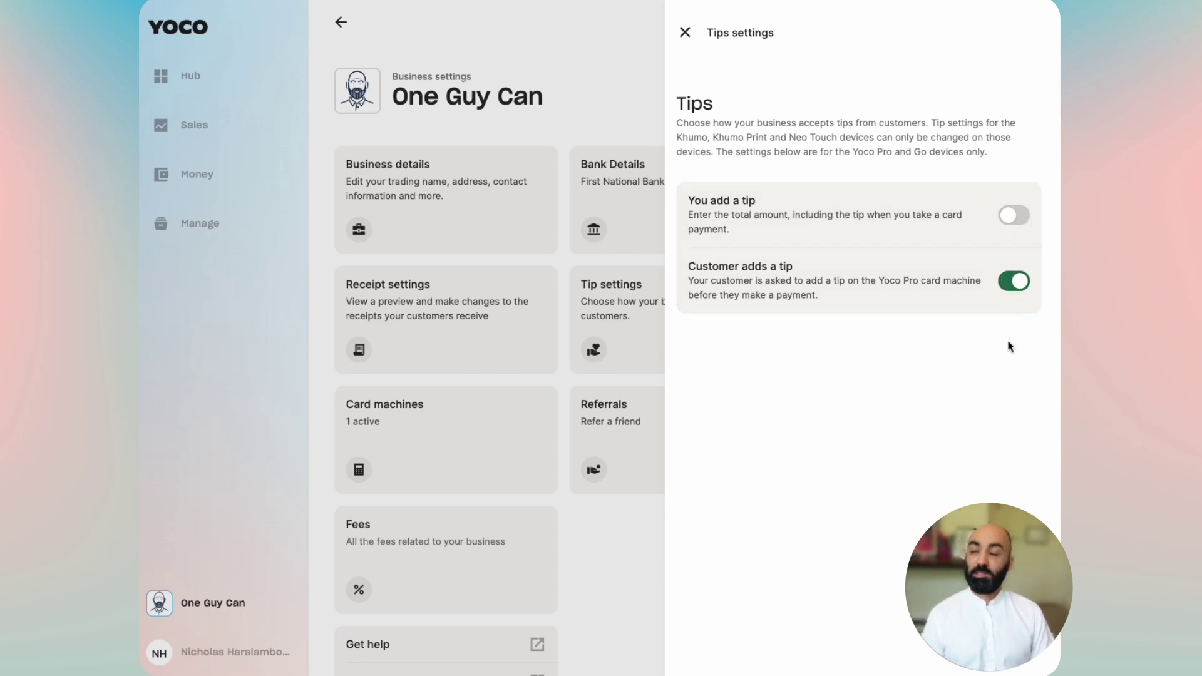
Switch off QR Code and EFT in Payment methods.
left_click(685, 32)
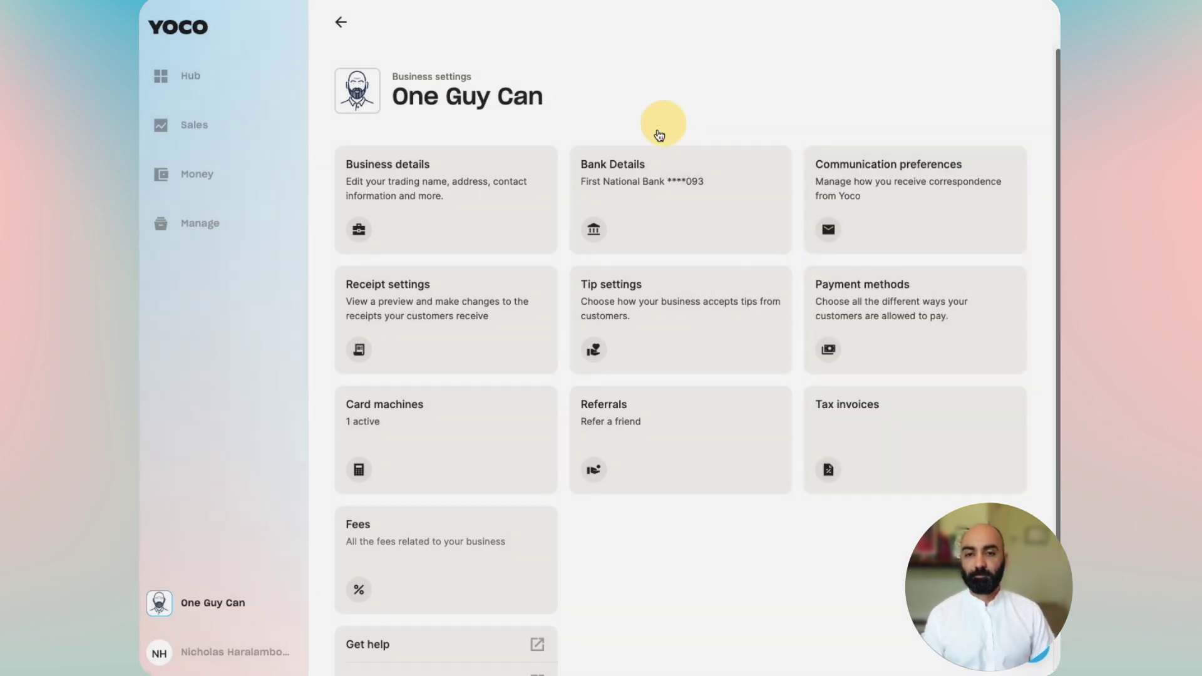
left_click(859, 367)
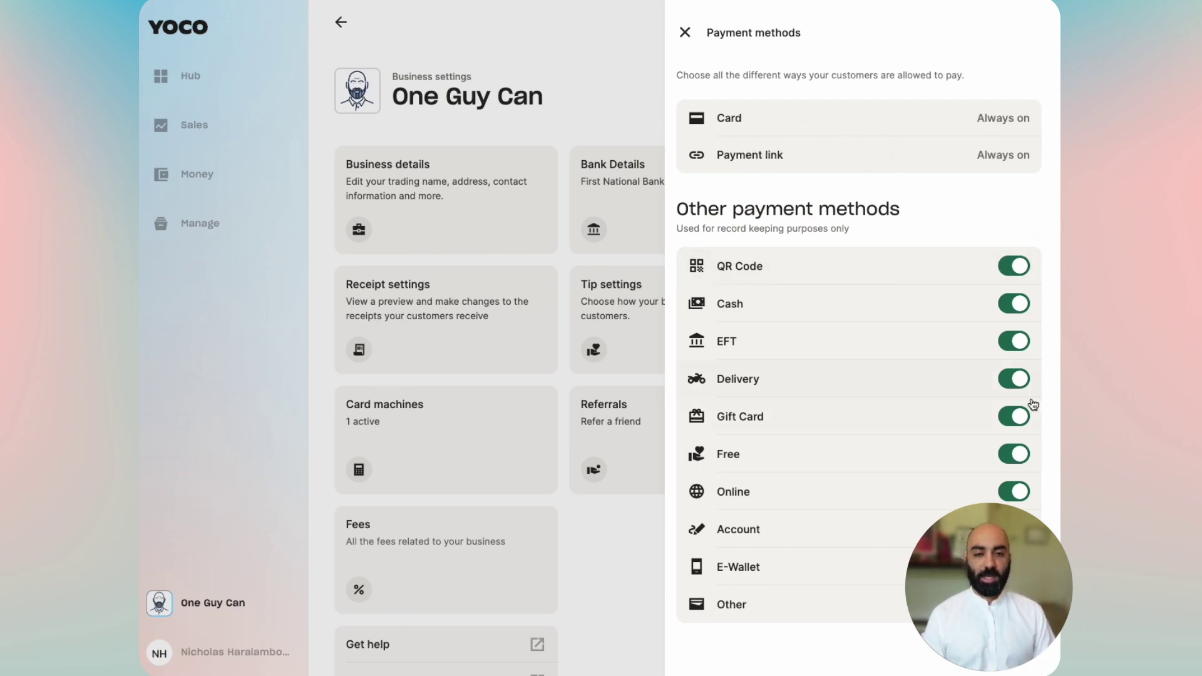
left_click(1013, 271)
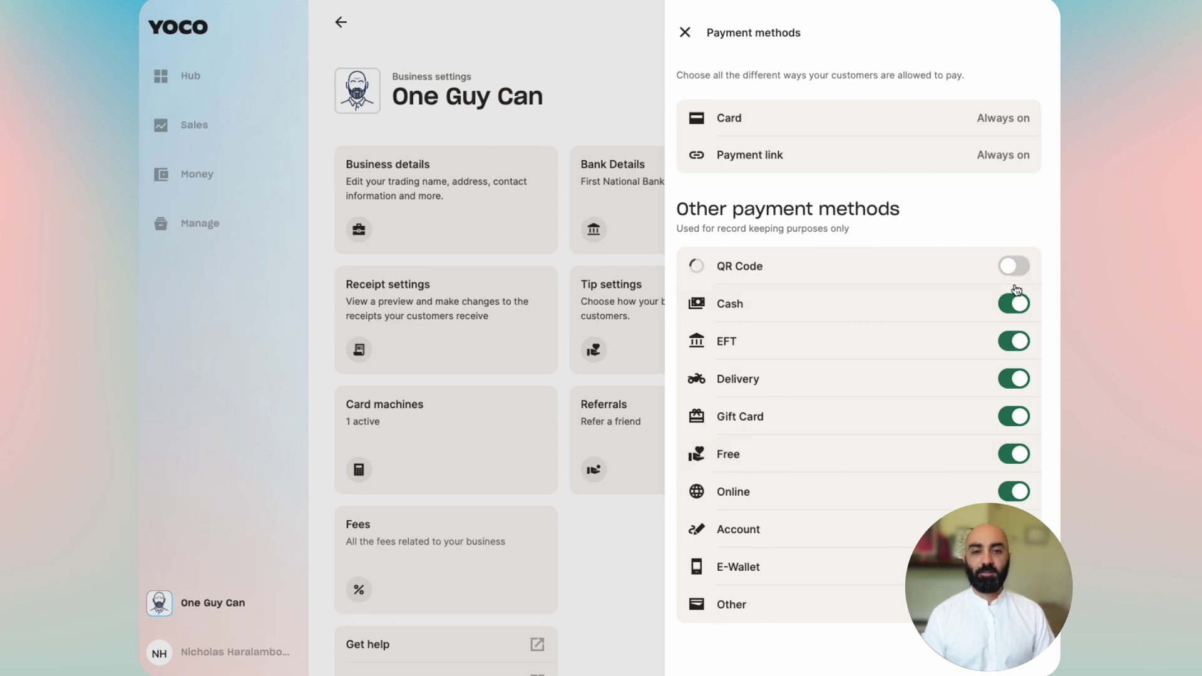
left_click(1014, 341)
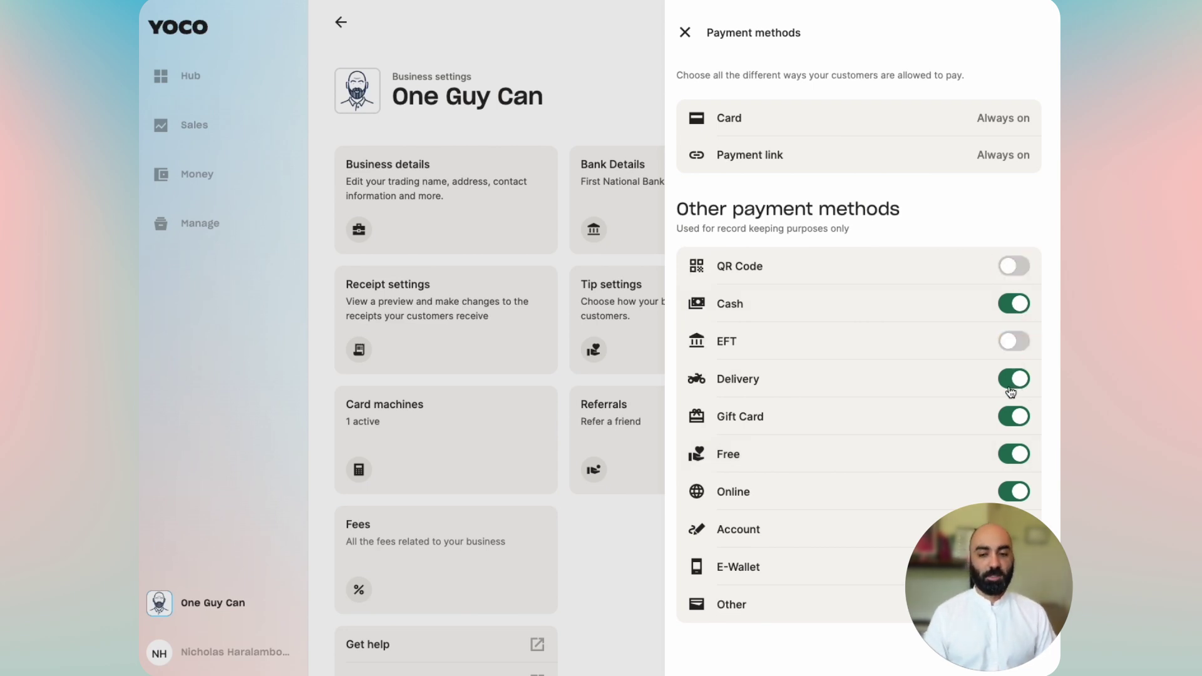
left_click(685, 31)
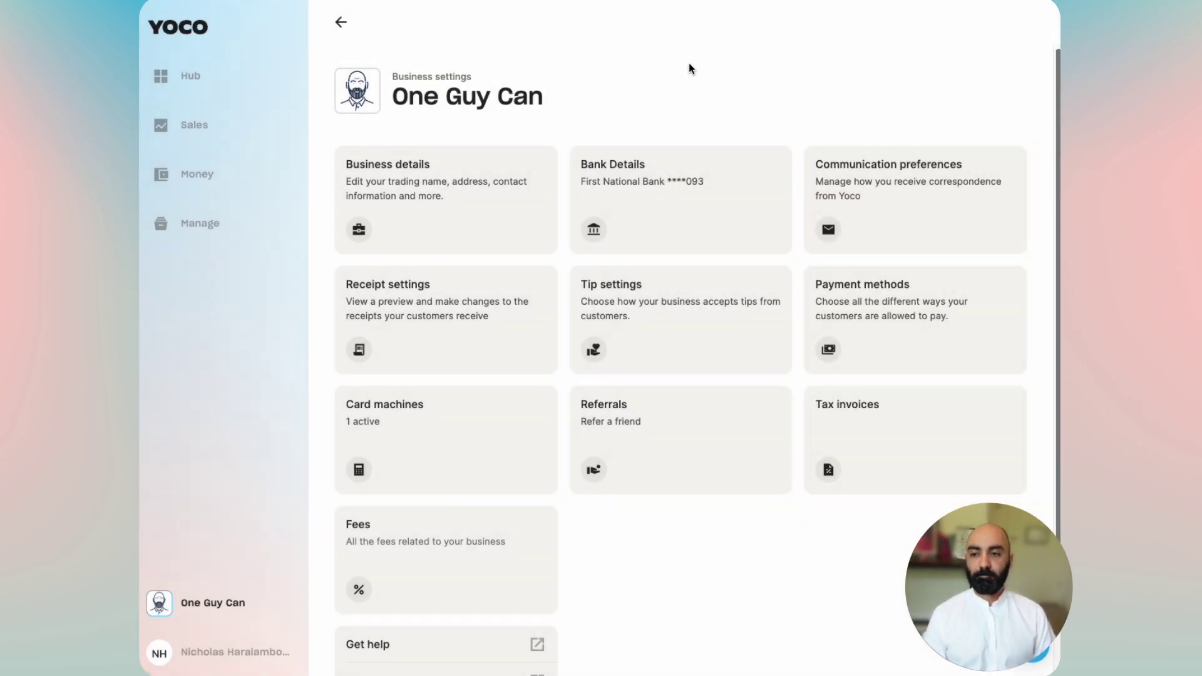
In Card machines, start adding a new card machine, then cancel.
left_click(423, 438)
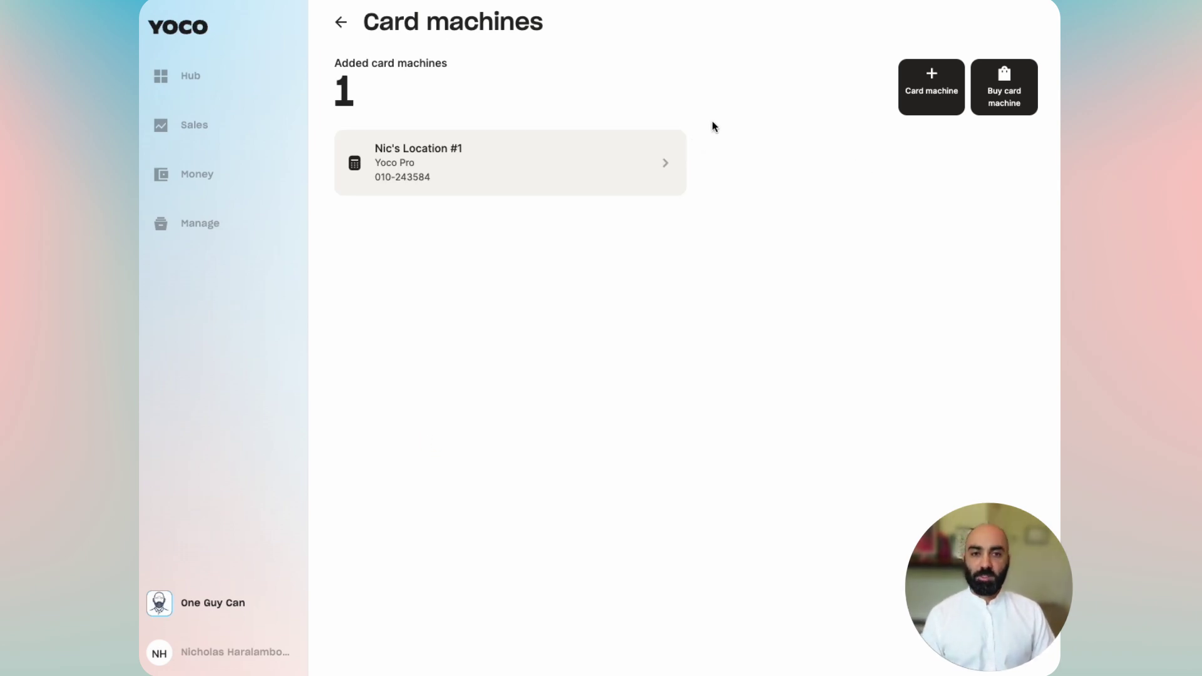
left_click(934, 94)
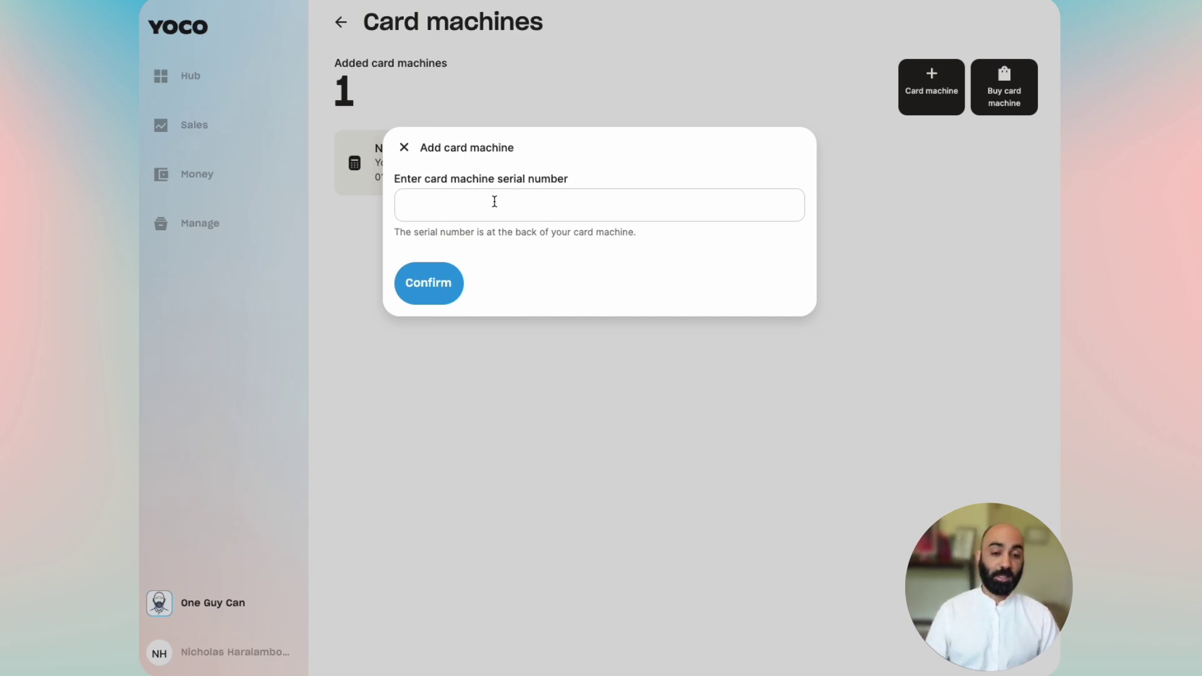
left_click(466, 200)
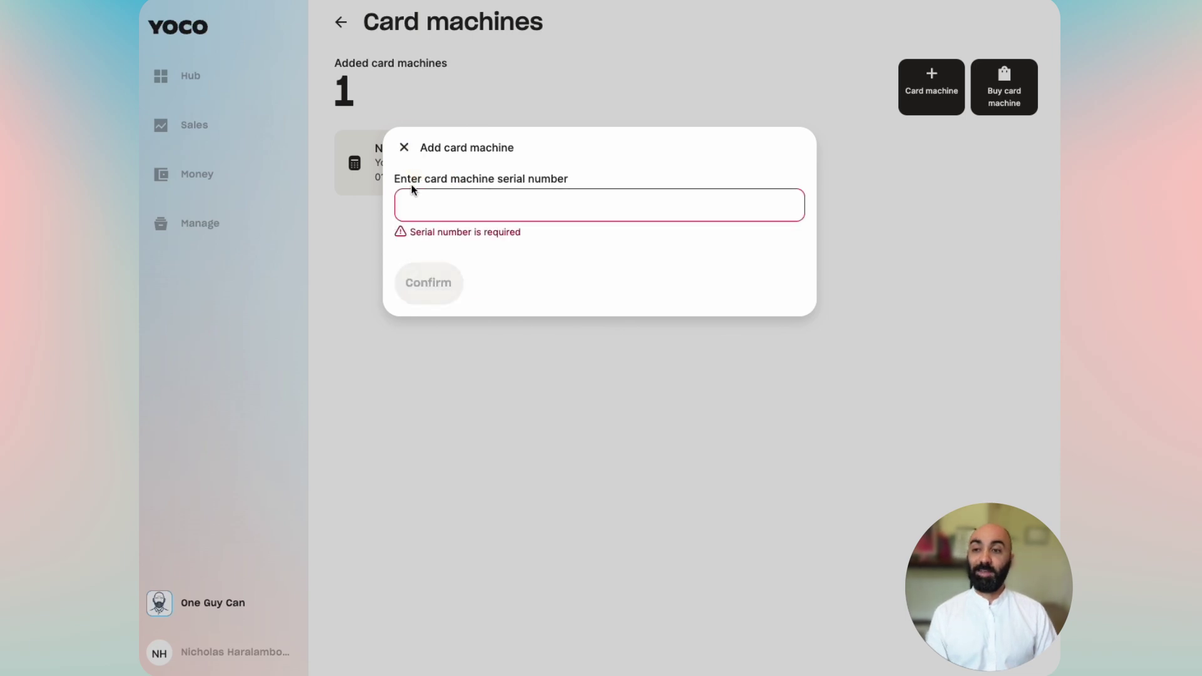
left_click(405, 148)
Rename the existing card machine's nickname to the owner's name plus 'Card Machine'.
left_click(428, 175)
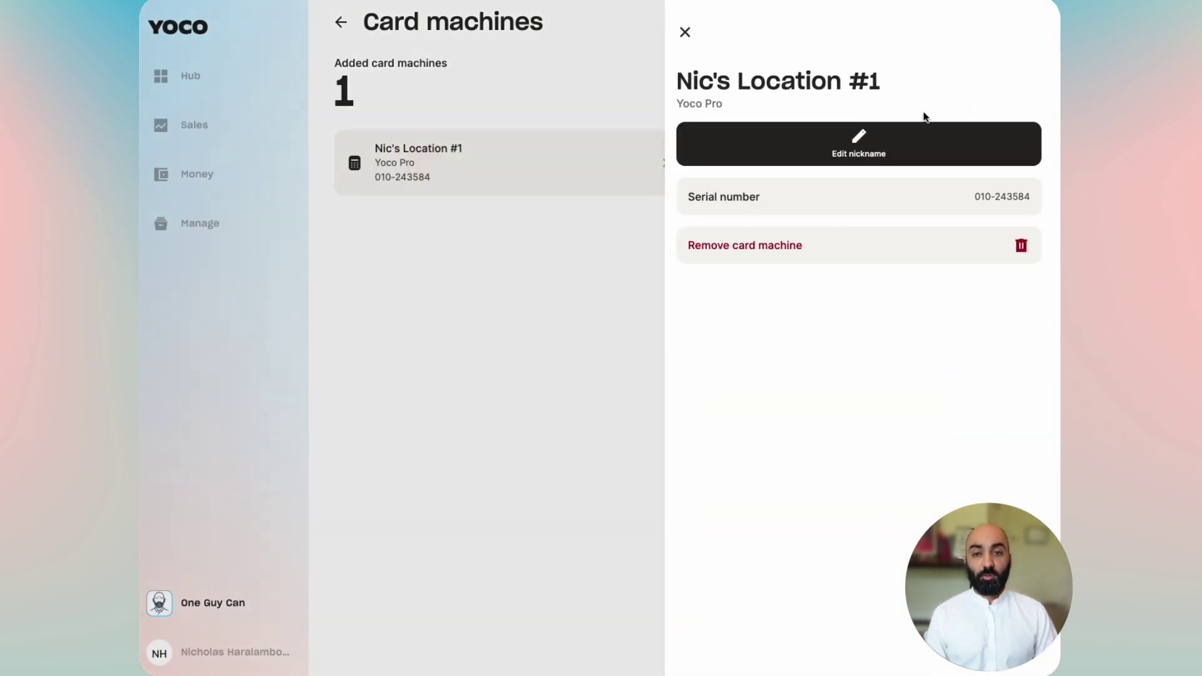
left_click(838, 146)
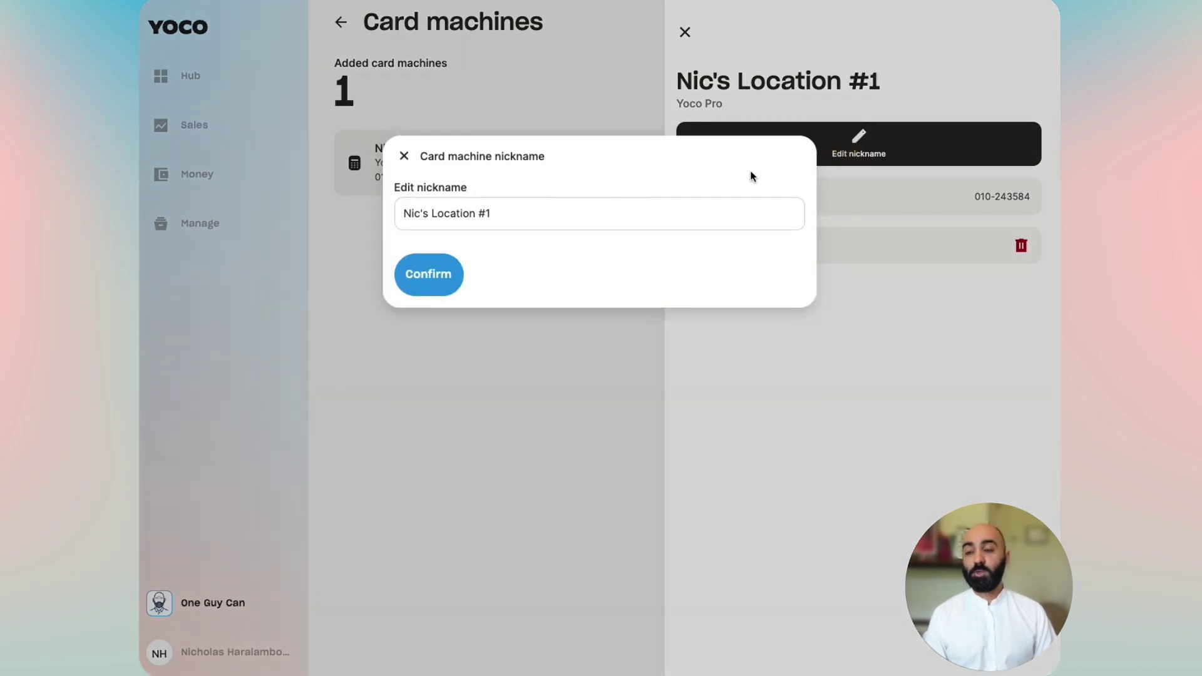
triple_click(617, 202)
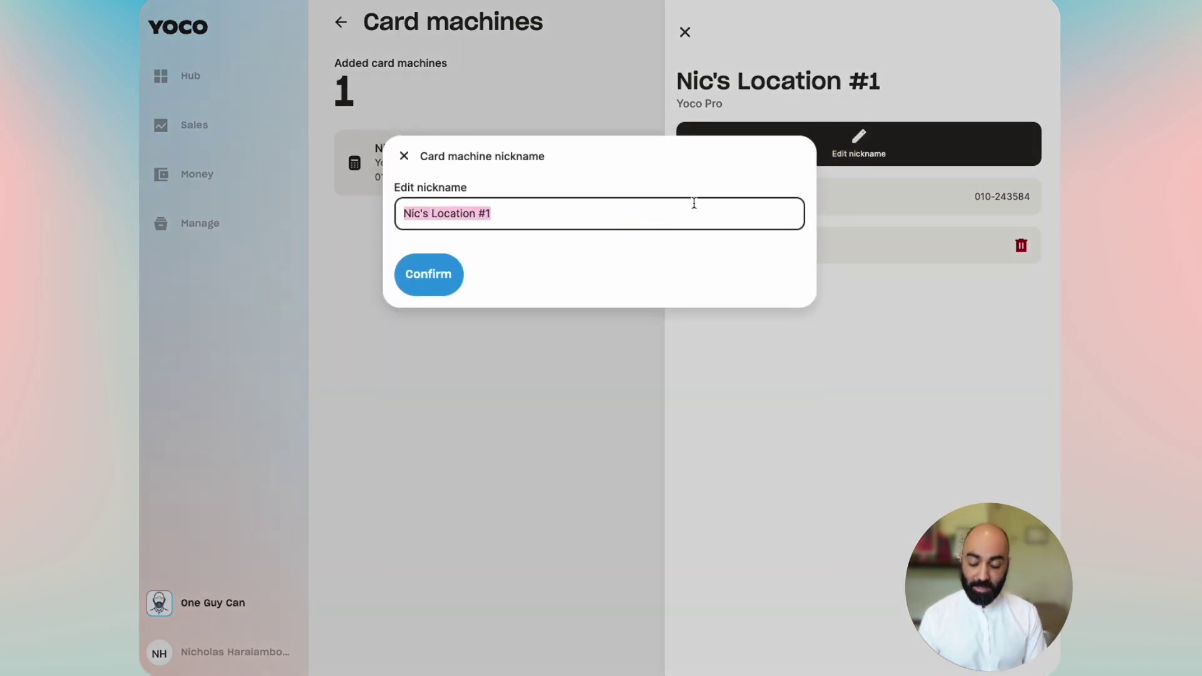
type("Nic's")
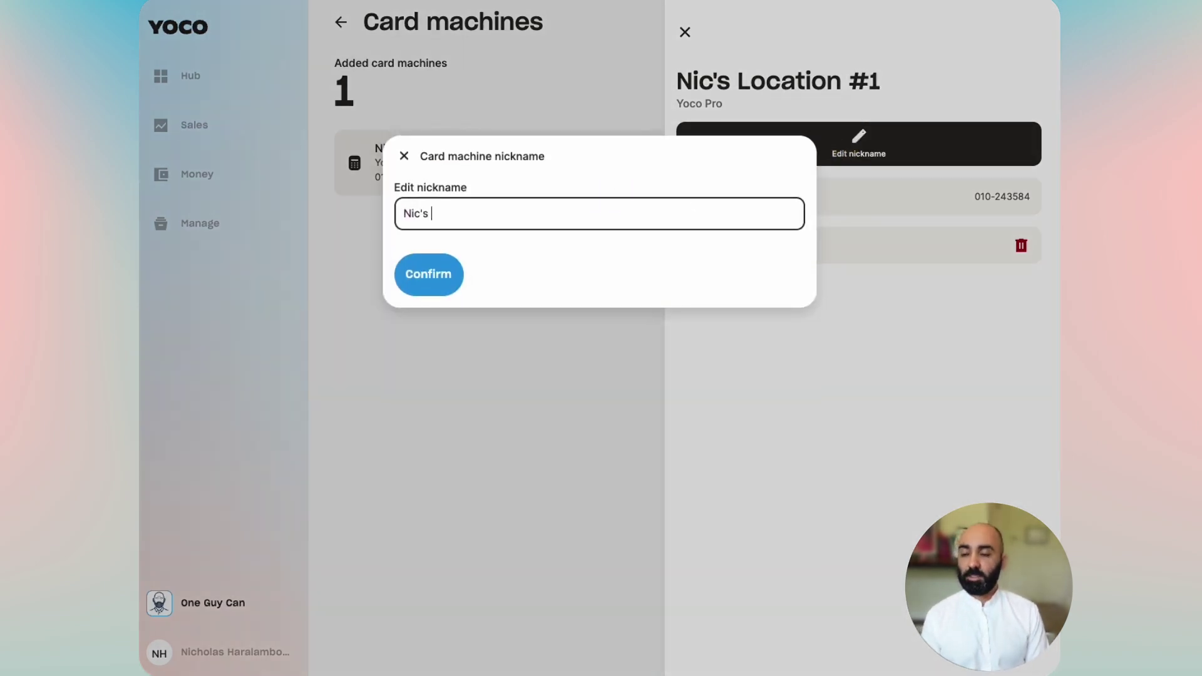
type(" Card MAch")
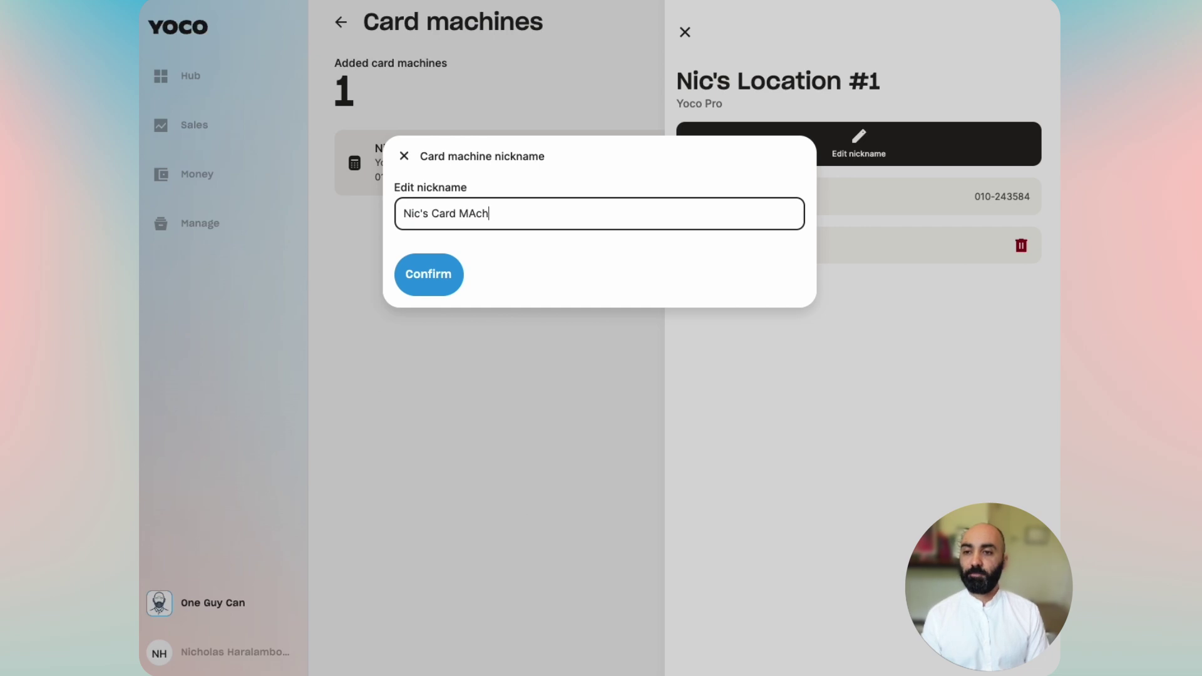
type("ine")
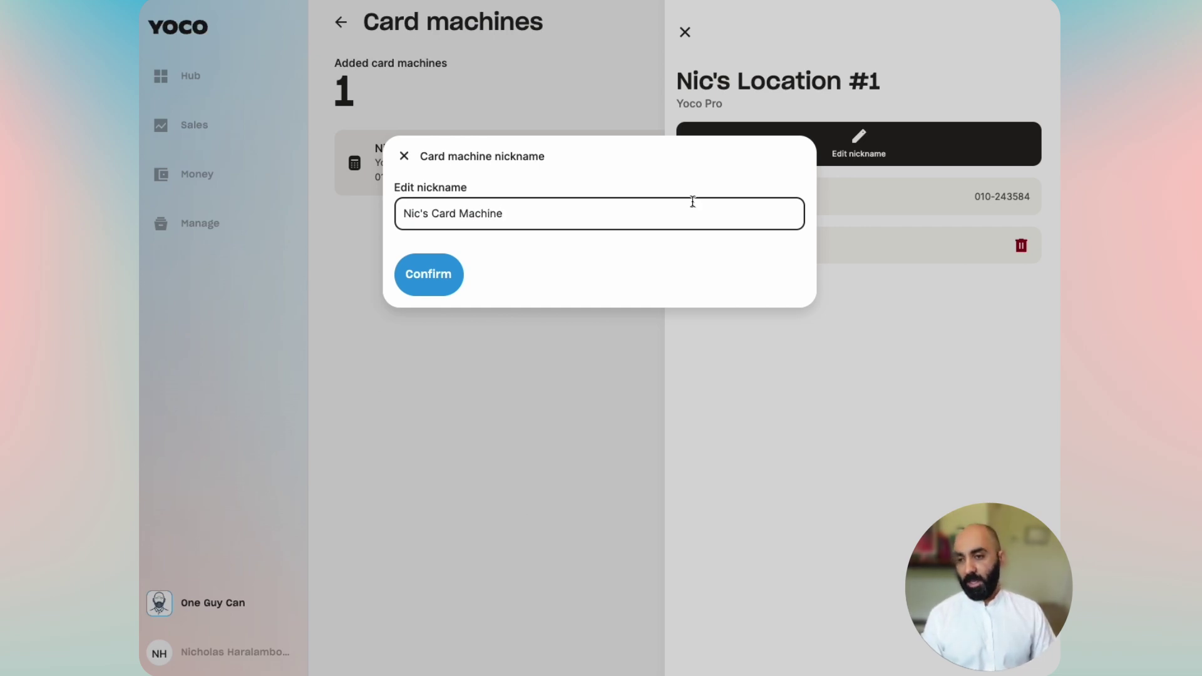
left_click(433, 267)
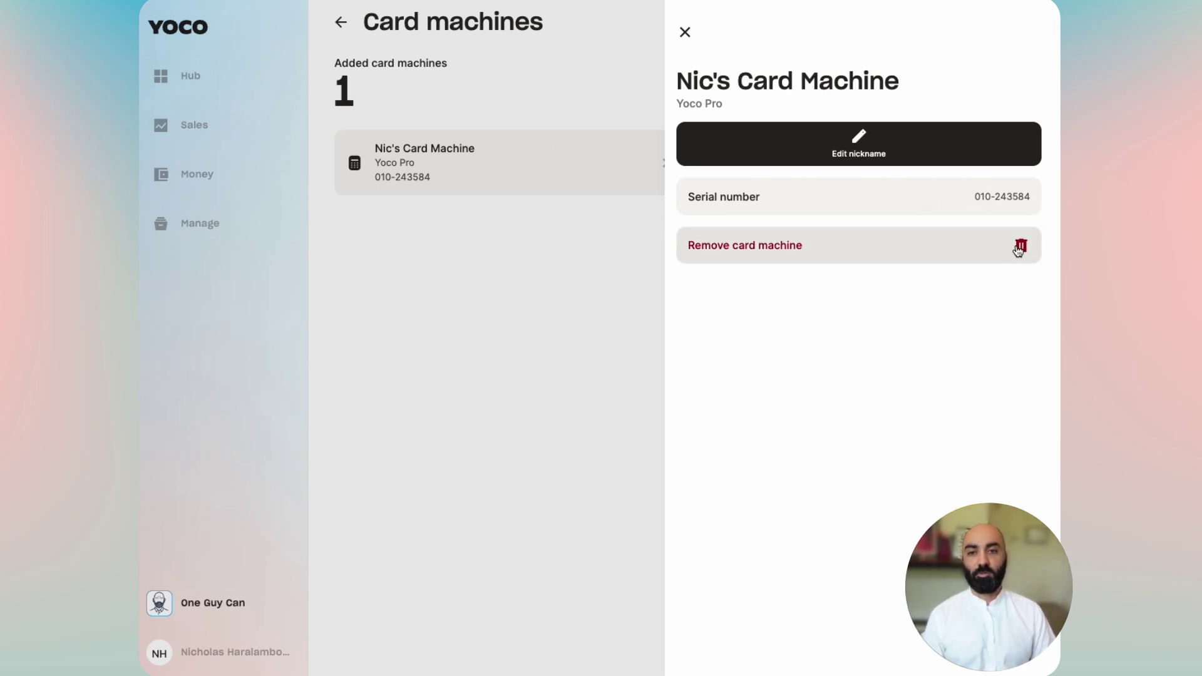
left_click(686, 33)
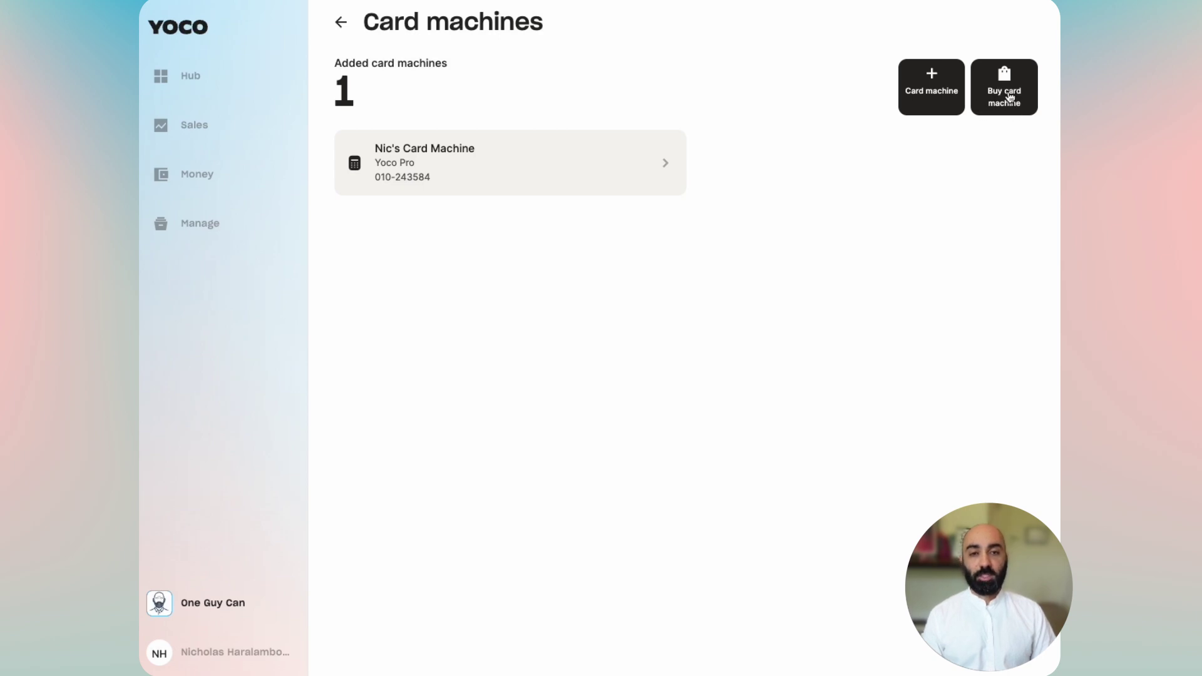
left_click(340, 22)
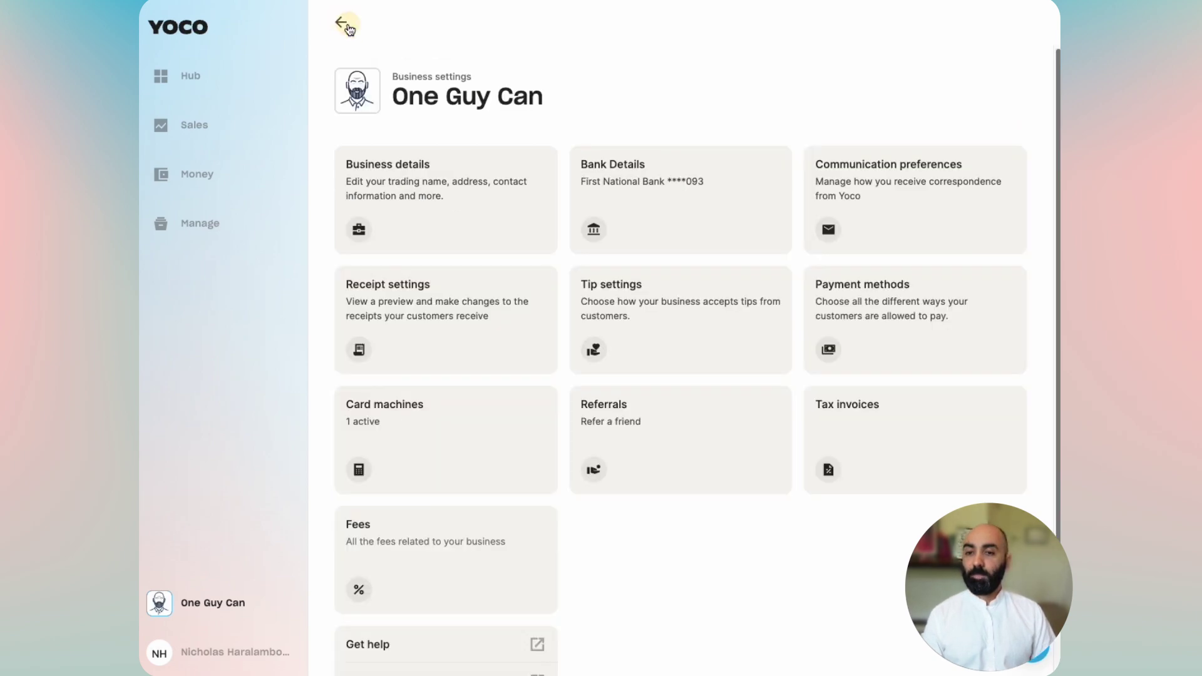
left_click(596, 436)
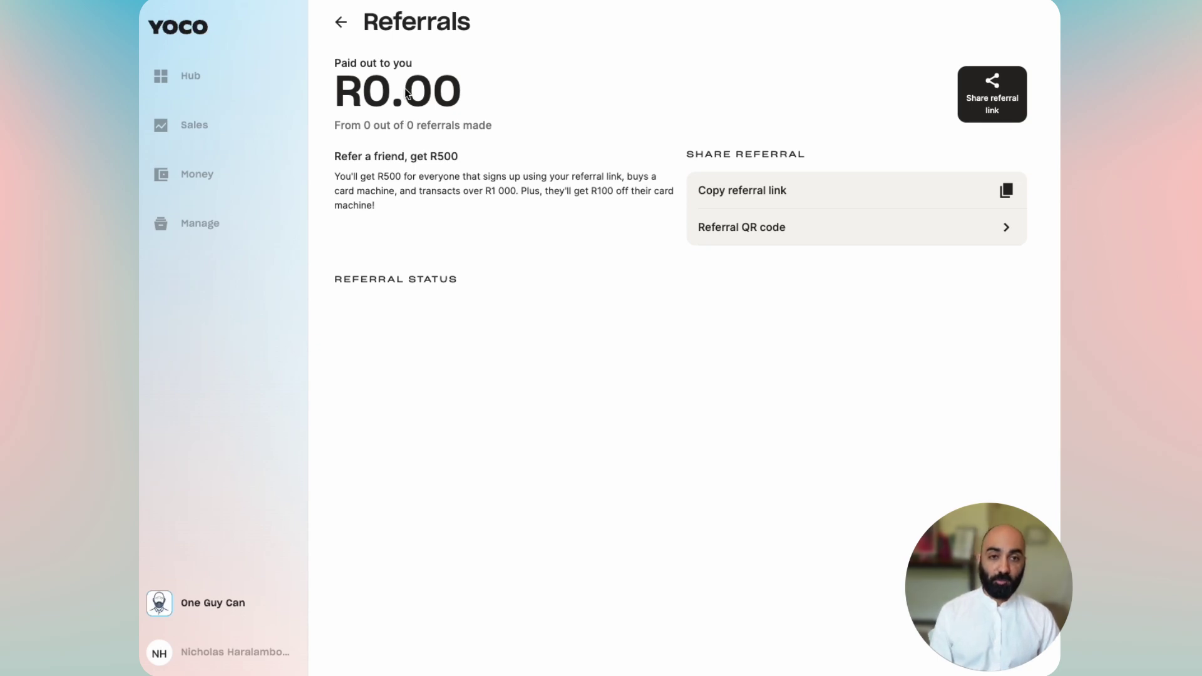
left_click(973, 100)
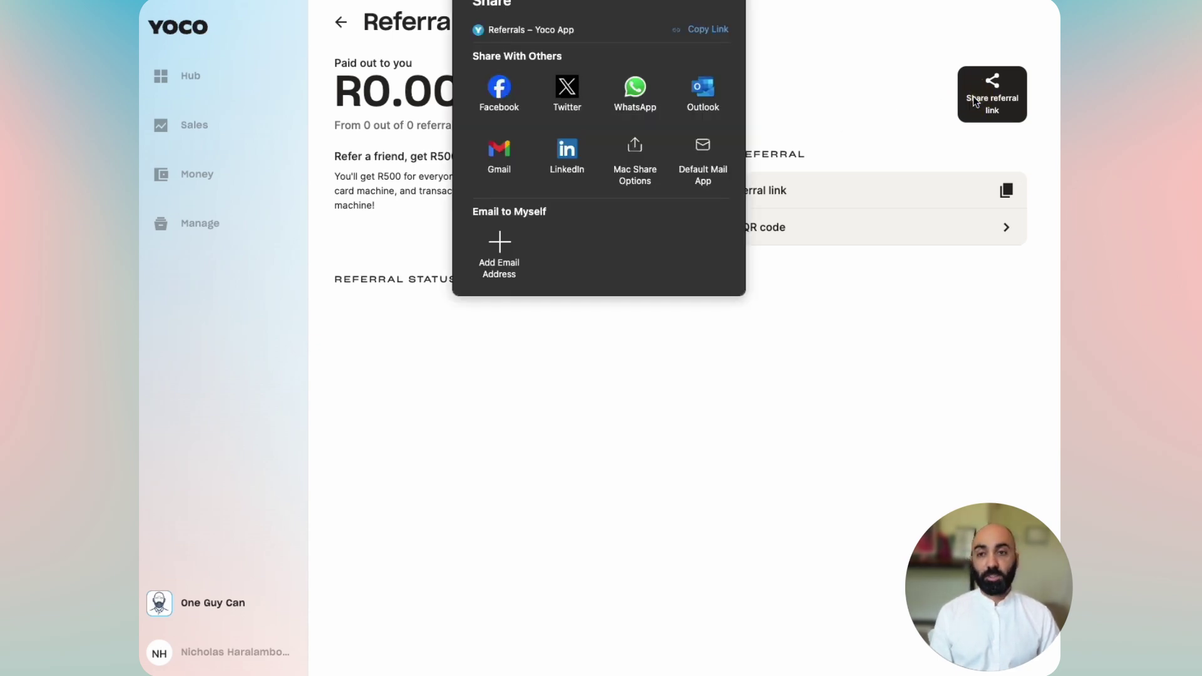
left_click(891, 119)
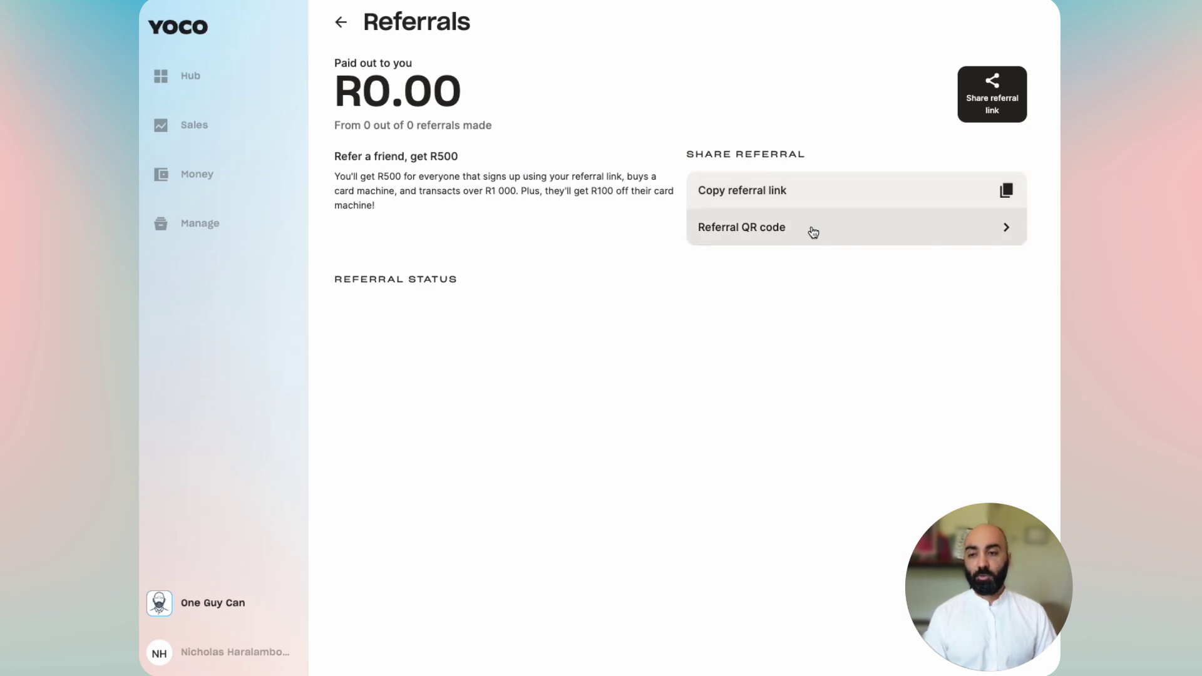
left_click(340, 17)
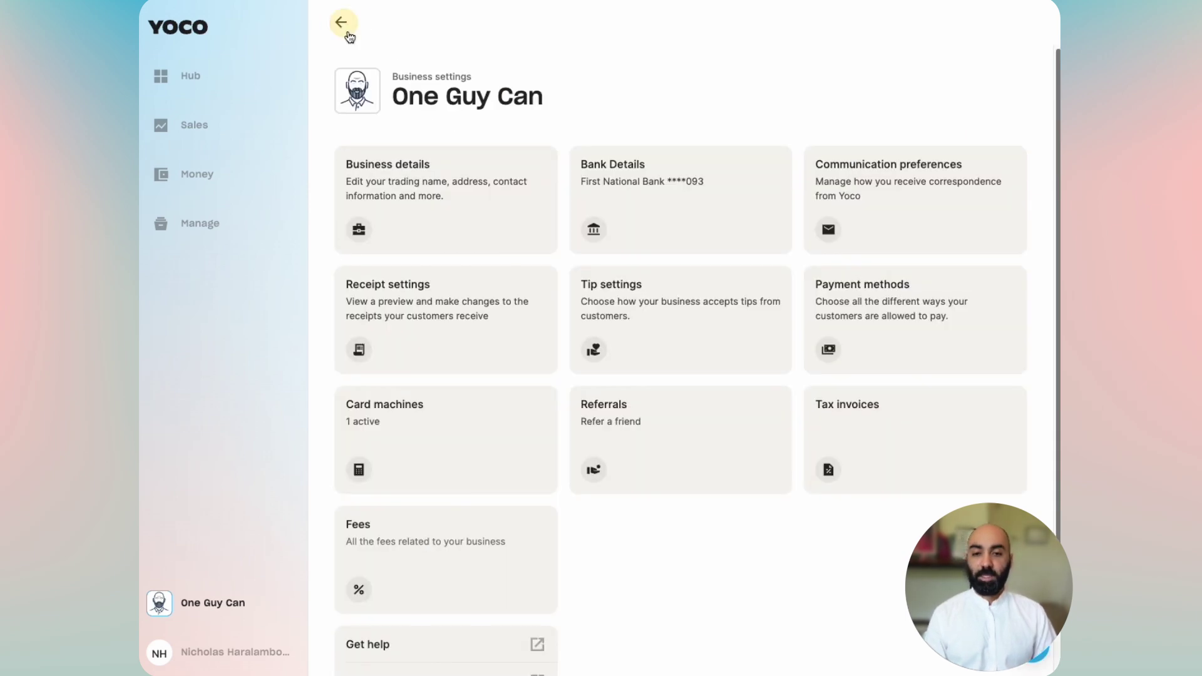
left_click(907, 441)
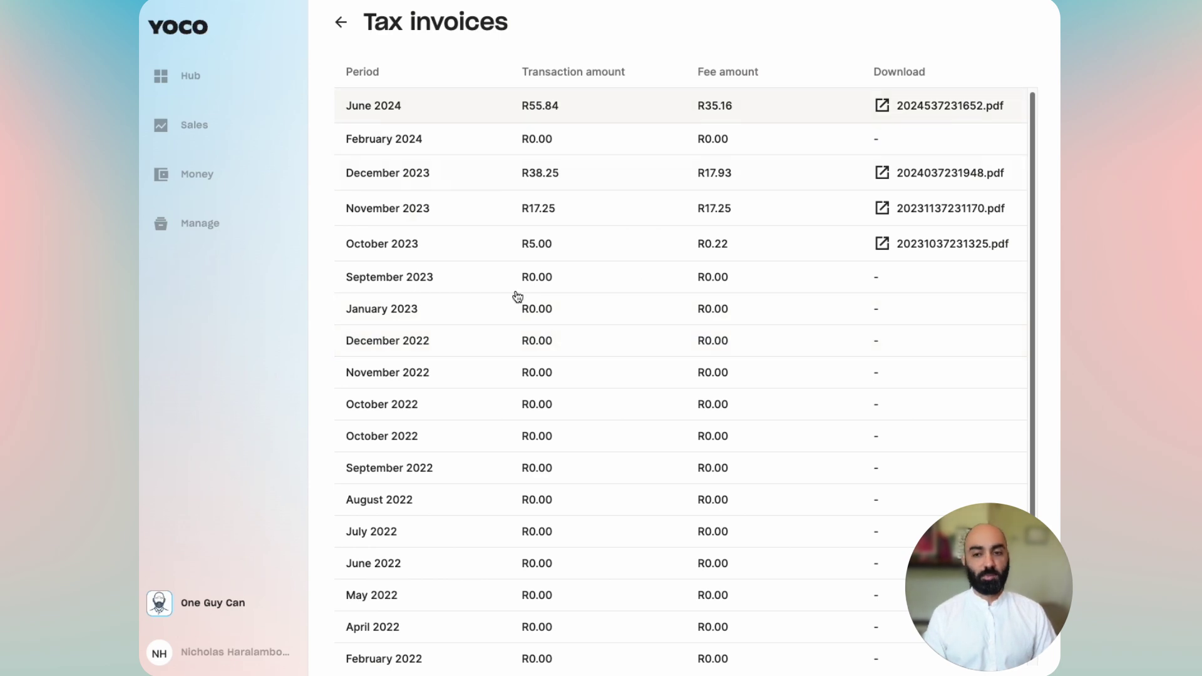
left_click(341, 25)
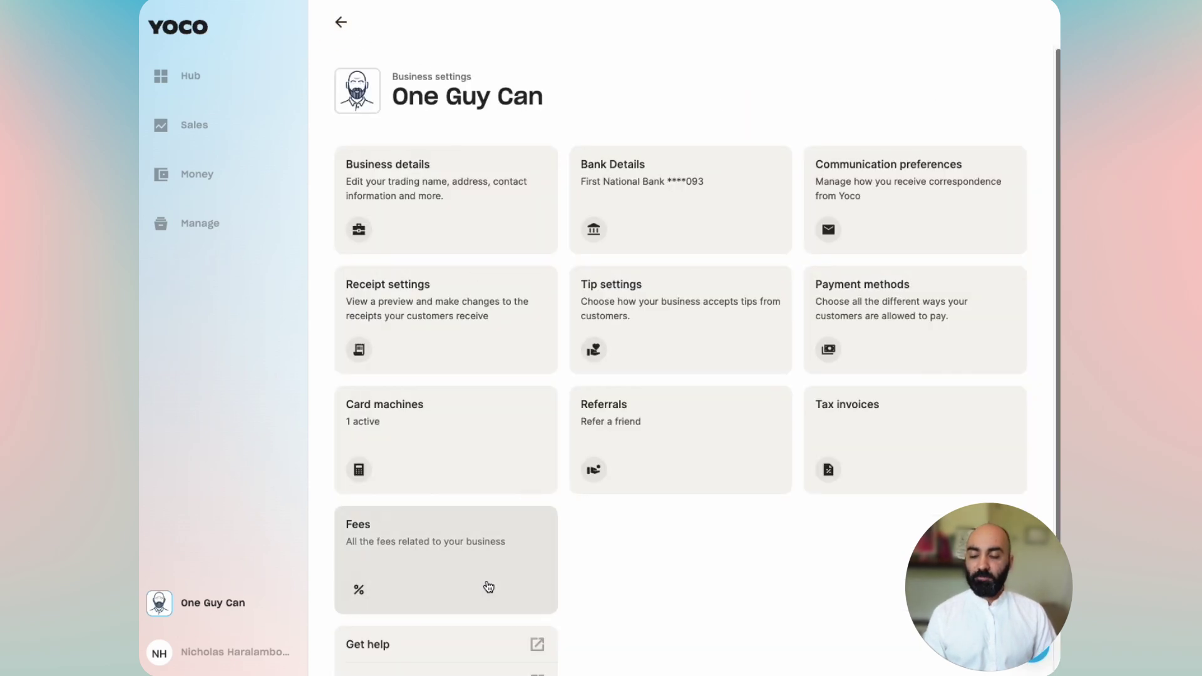
left_click(487, 584)
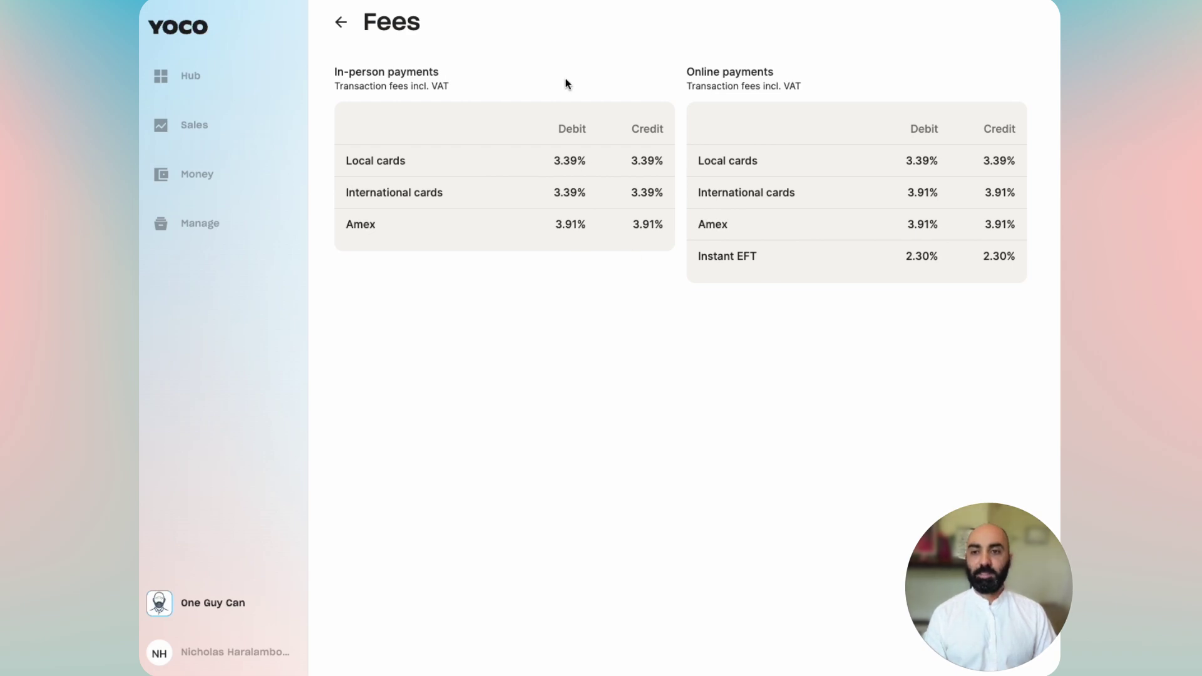
left_click(341, 22)
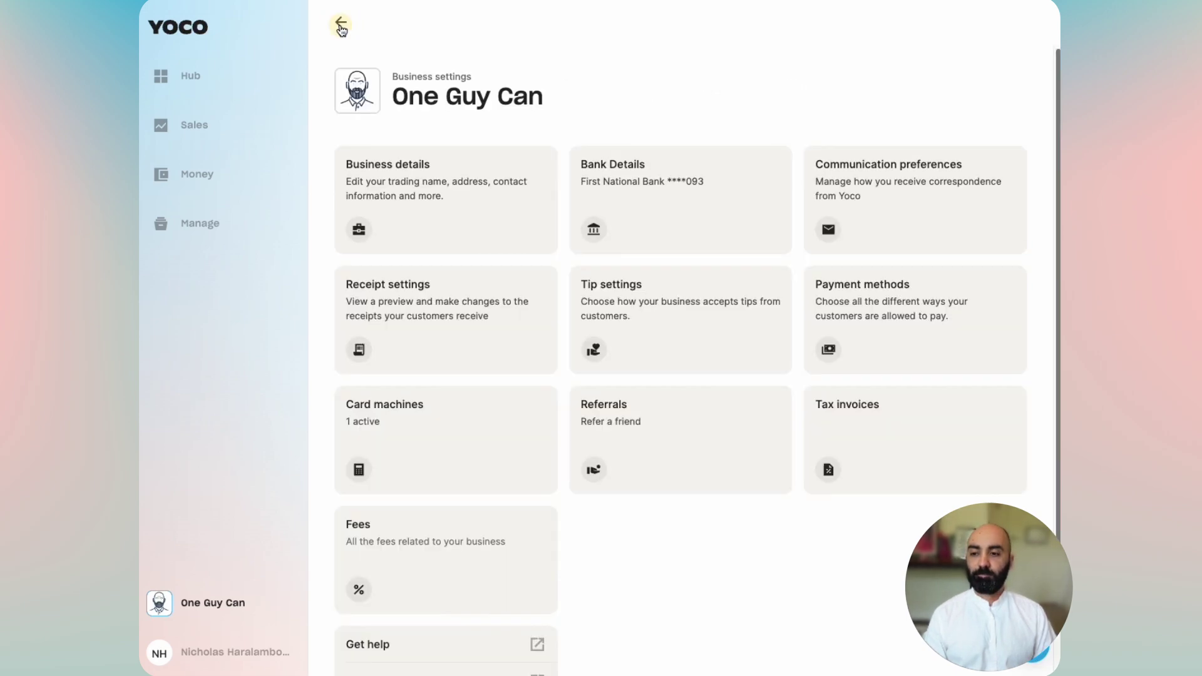
scroll(861, 470, "down", 2)
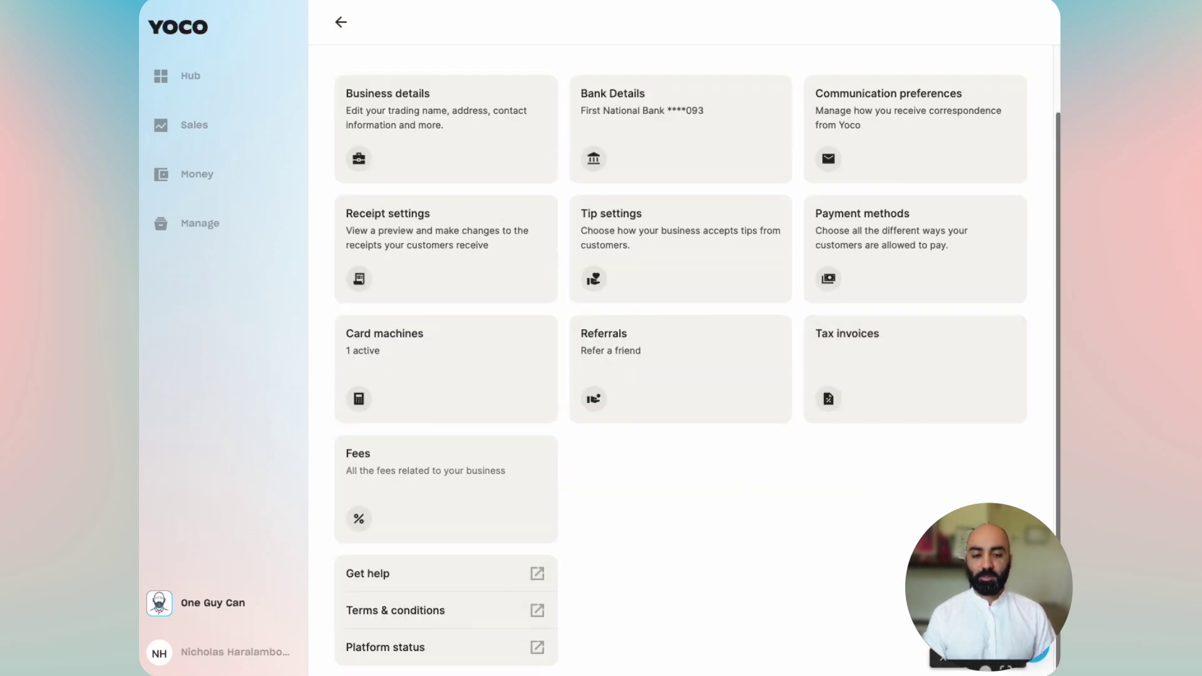